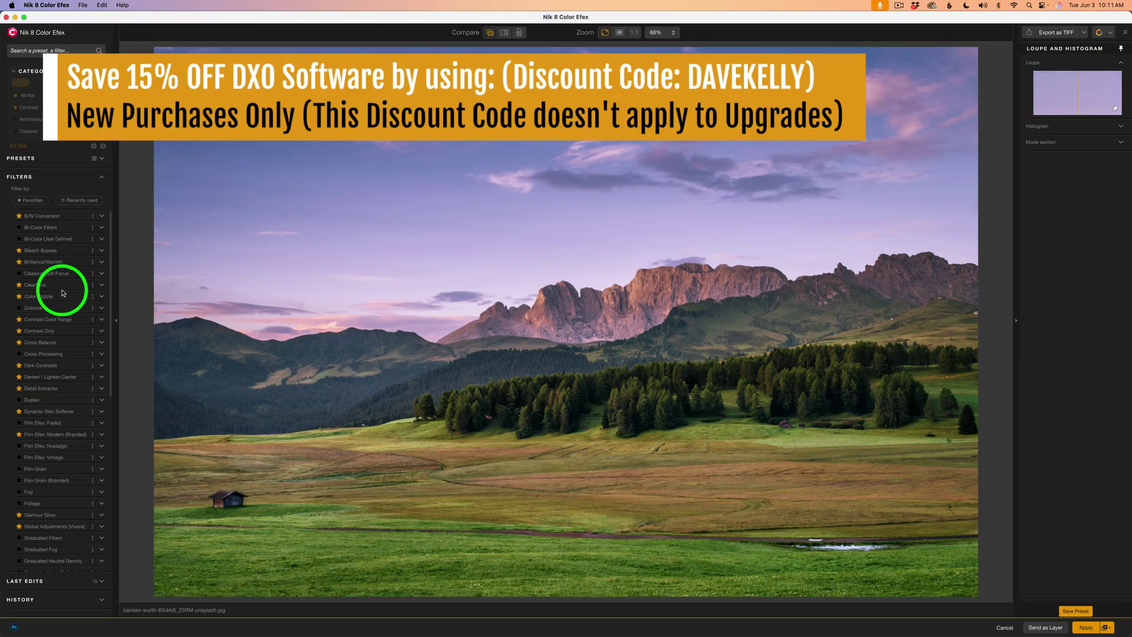
Mark the Ink filter as a favorite and remove that mark again
{"action": "scroll", "coordinate": [62, 293], "scroll_direction": "down", "scroll_amount": 5}
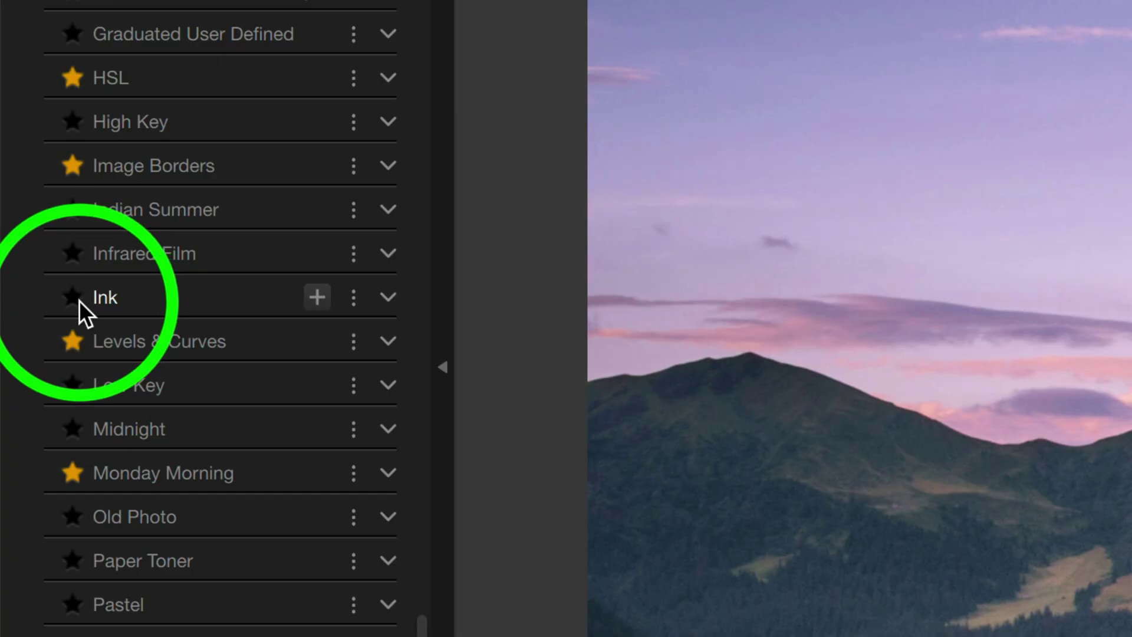
{"action": "left_click", "coordinate": [79, 299]}
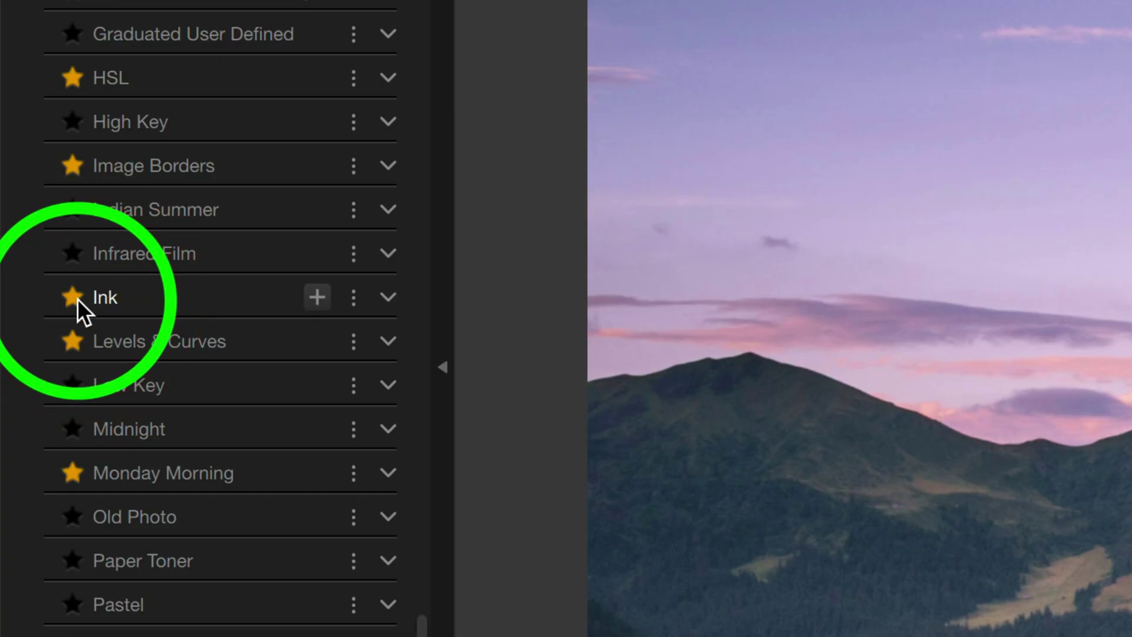
{"action": "left_click", "coordinate": [76, 298]}
View only the favorite filters and restore the full filter list
{"action": "scroll", "coordinate": [106, 265], "scroll_direction": "up", "scroll_amount": 10}
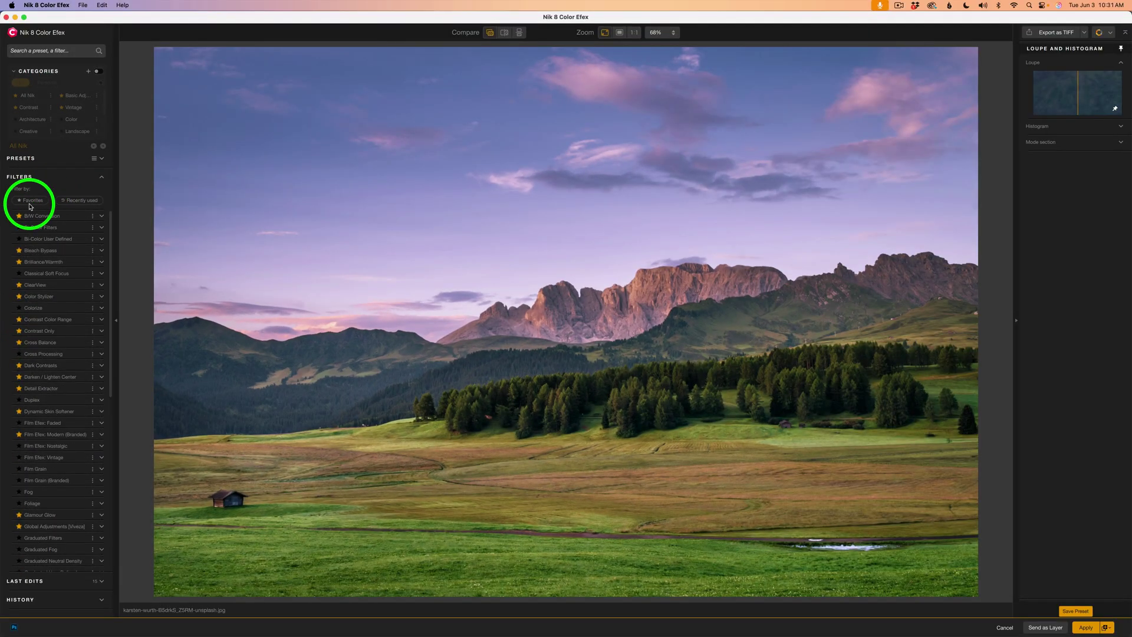
{"action": "left_click", "coordinate": [32, 201]}
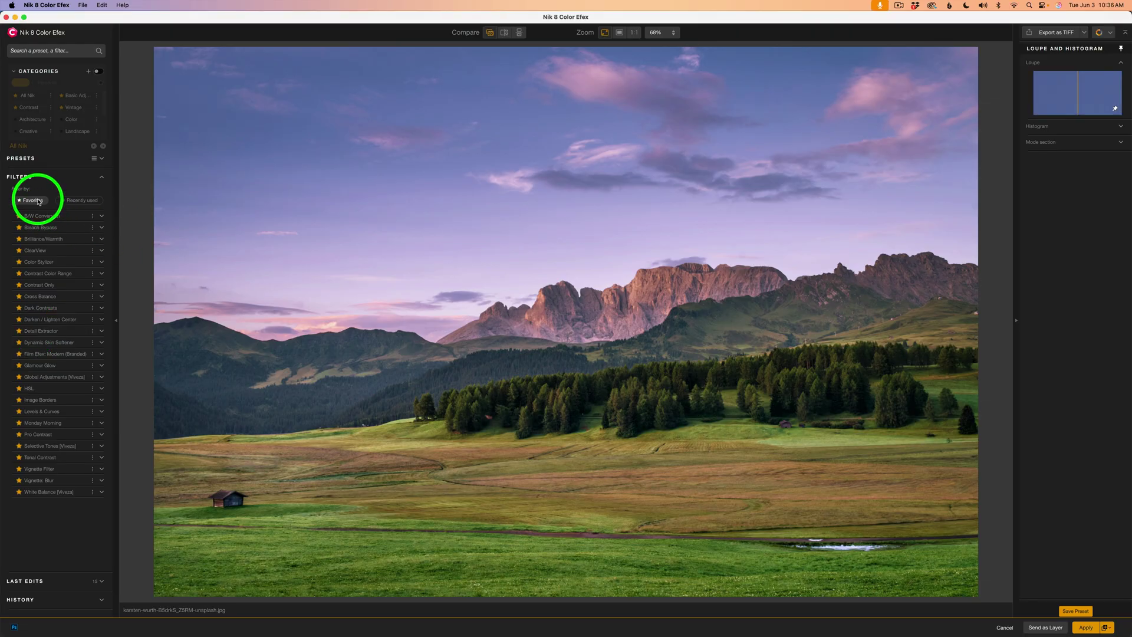
{"action": "left_click", "coordinate": [33, 200]}
{"action": "scroll", "coordinate": [65, 271], "scroll_direction": "down", "scroll_amount": 2}
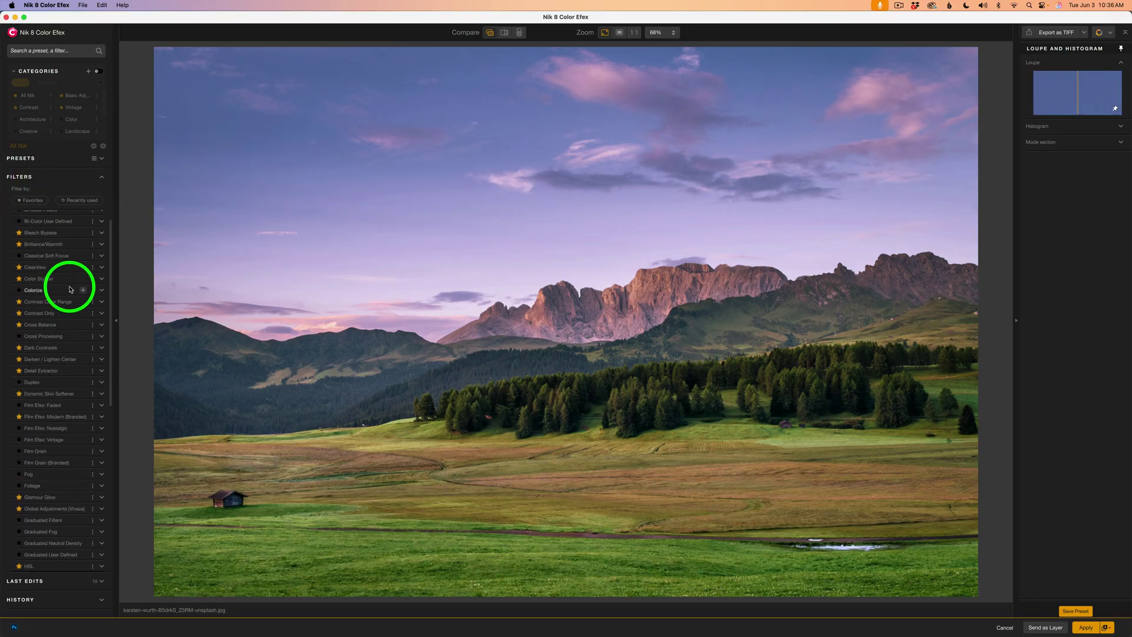
{"action": "scroll", "coordinate": [70, 289], "scroll_direction": "up", "scroll_amount": 1}
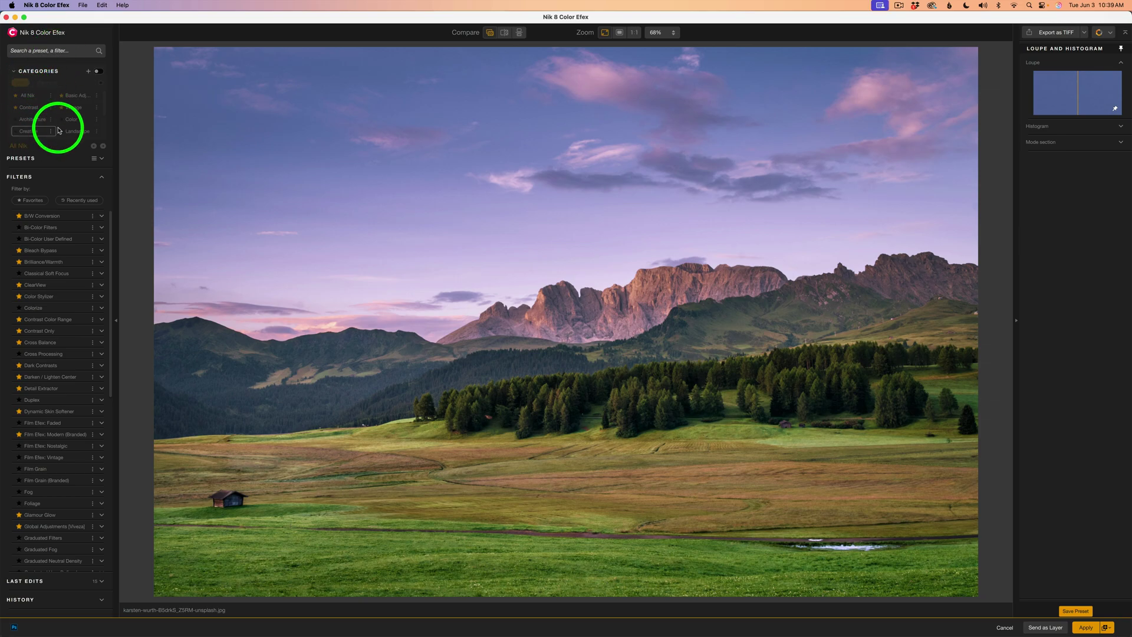
Enable the filter categories and mark the Nik category Architecture as a favorite
{"action": "left_click", "coordinate": [98, 72]}
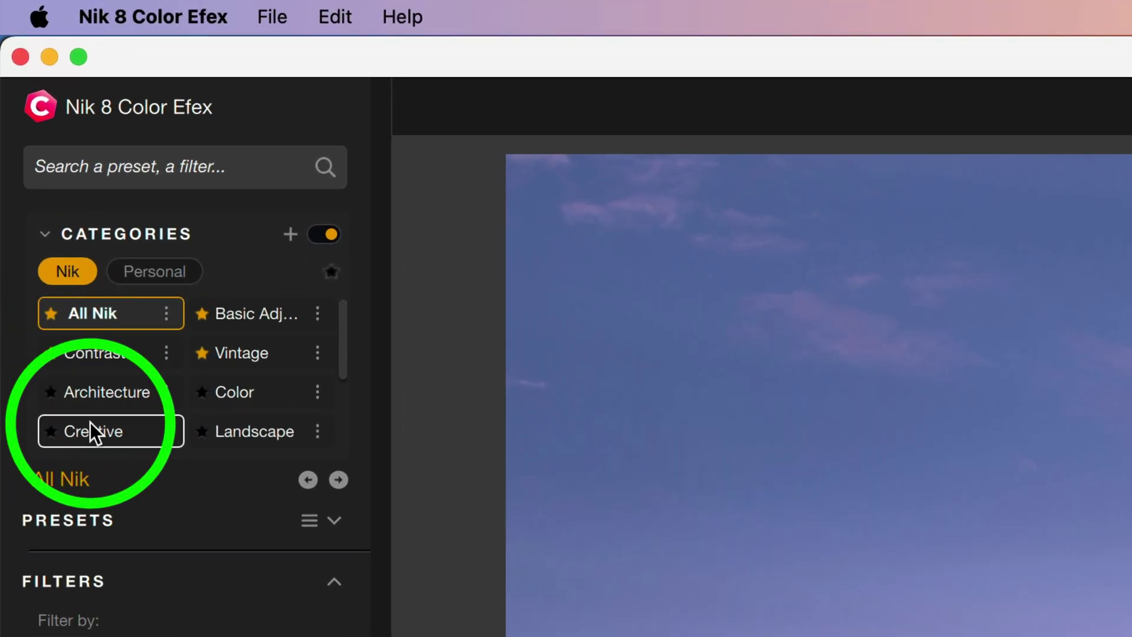
{"action": "left_click", "coordinate": [51, 392]}
{"action": "left_click", "coordinate": [50, 391]}
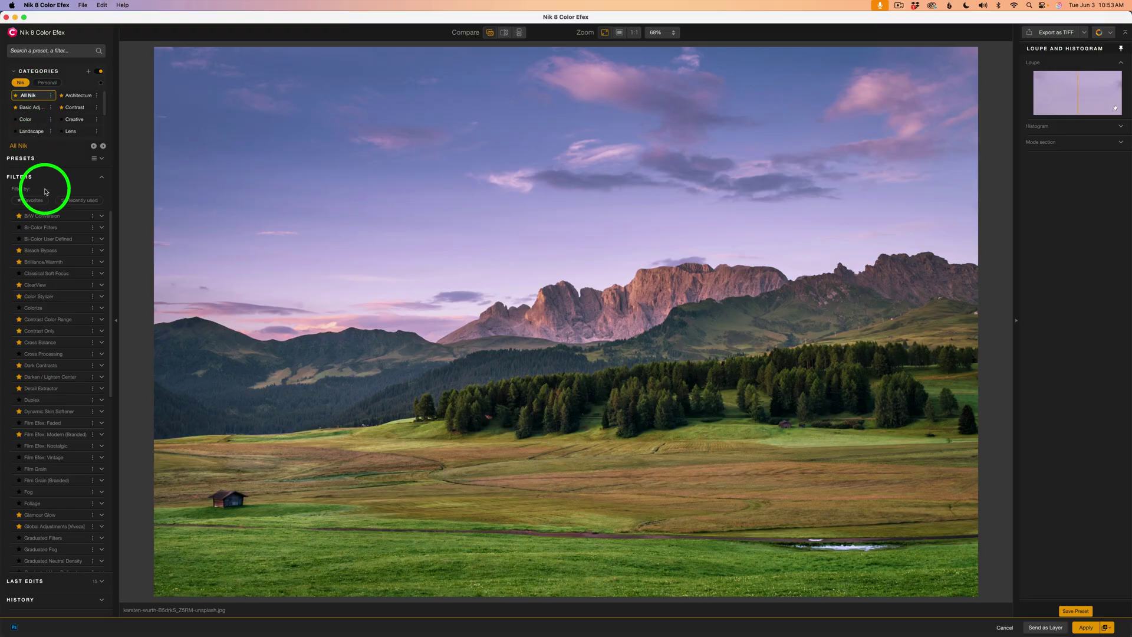
Look through the All Nik filter list and display the filters of the Nik category Contrast
{"action": "scroll", "coordinate": [56, 400], "scroll_direction": "down", "scroll_amount": 5}
{"action": "scroll", "coordinate": [56, 403], "scroll_direction": "up", "scroll_amount": 5}
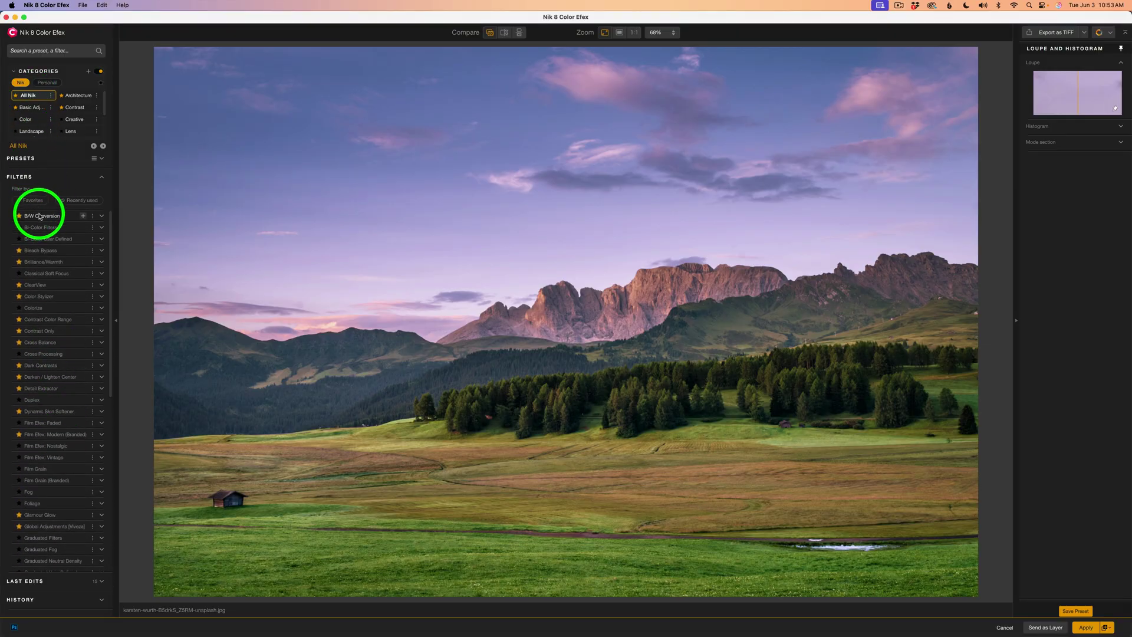
{"action": "scroll", "coordinate": [41, 354], "scroll_direction": "down", "scroll_amount": 6}
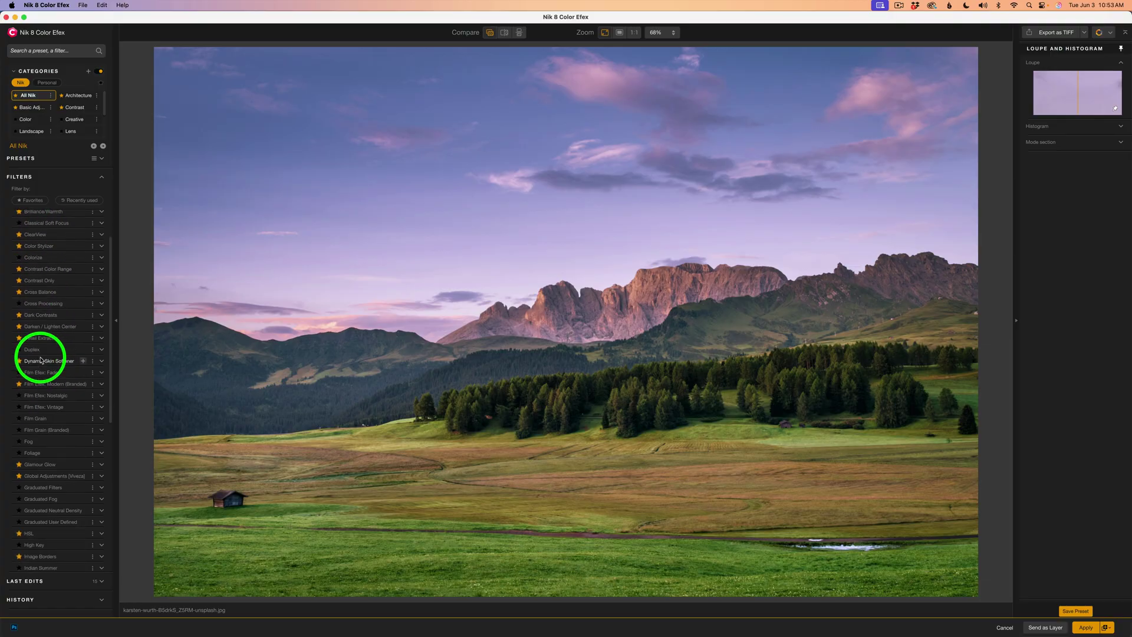
{"action": "scroll", "coordinate": [39, 360], "scroll_direction": "up", "scroll_amount": 6}
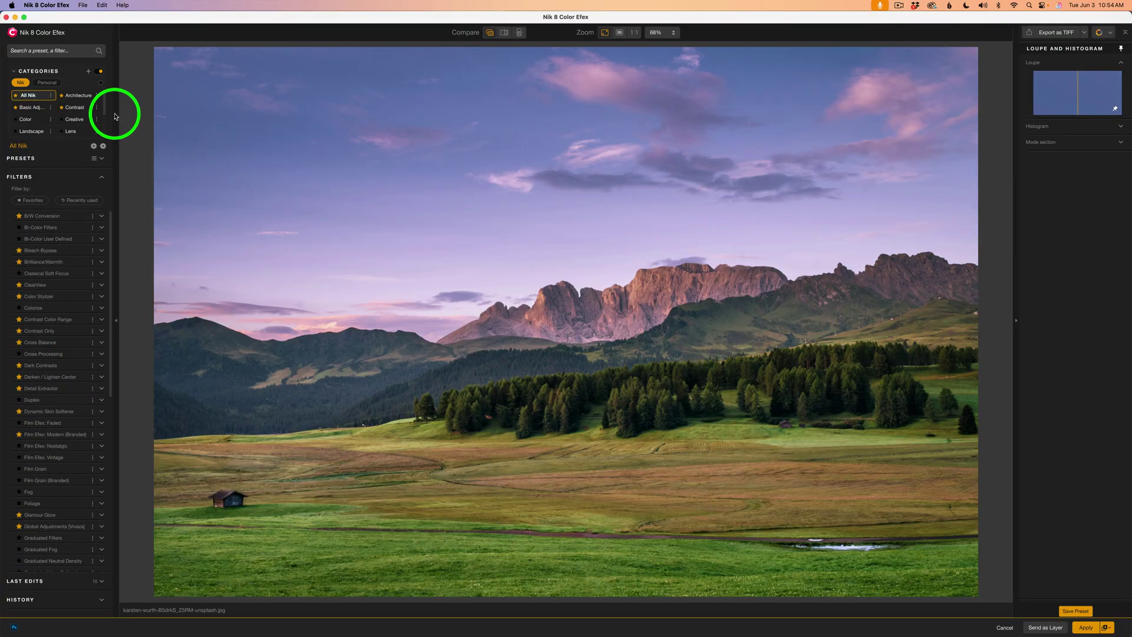
{"action": "left_click", "coordinate": [80, 109]}
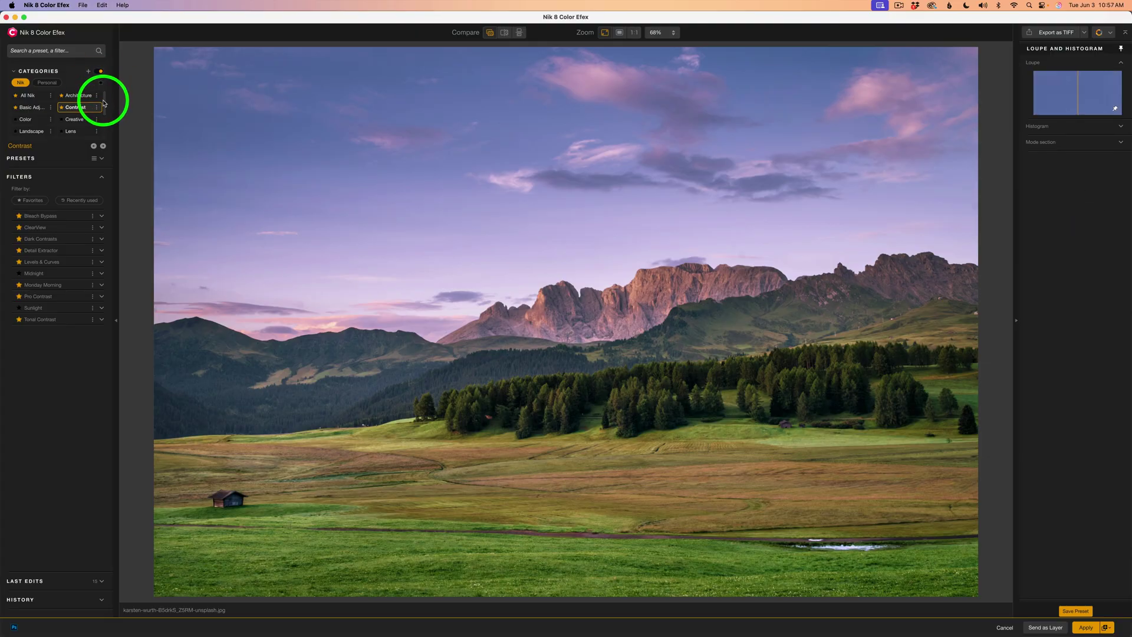
{"action": "mouse_move", "coordinate": [104, 103]}
{"action": "left_mouse_down"}
{"action": "mouse_move", "coordinate": [111, 142]}
{"action": "mouse_move", "coordinate": [109, 88]}
{"action": "left_mouse_up"}
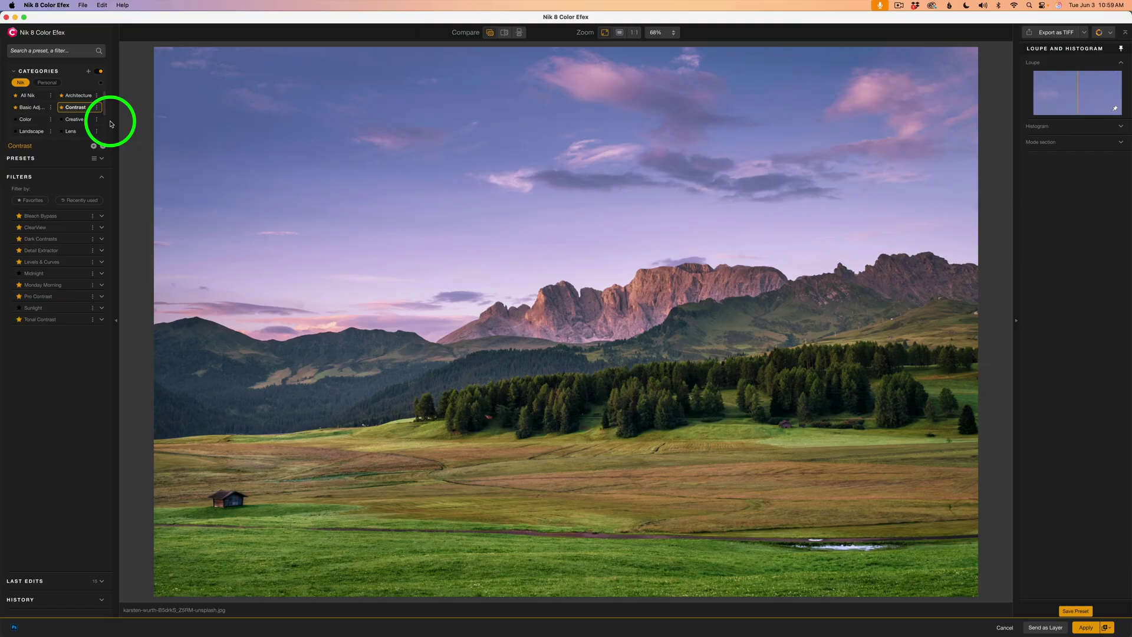
Switch to the personal category Contrast DK and create a new personal category named Glow DK
{"action": "left_click", "coordinate": [51, 83]}
{"action": "left_click", "coordinate": [39, 97]}
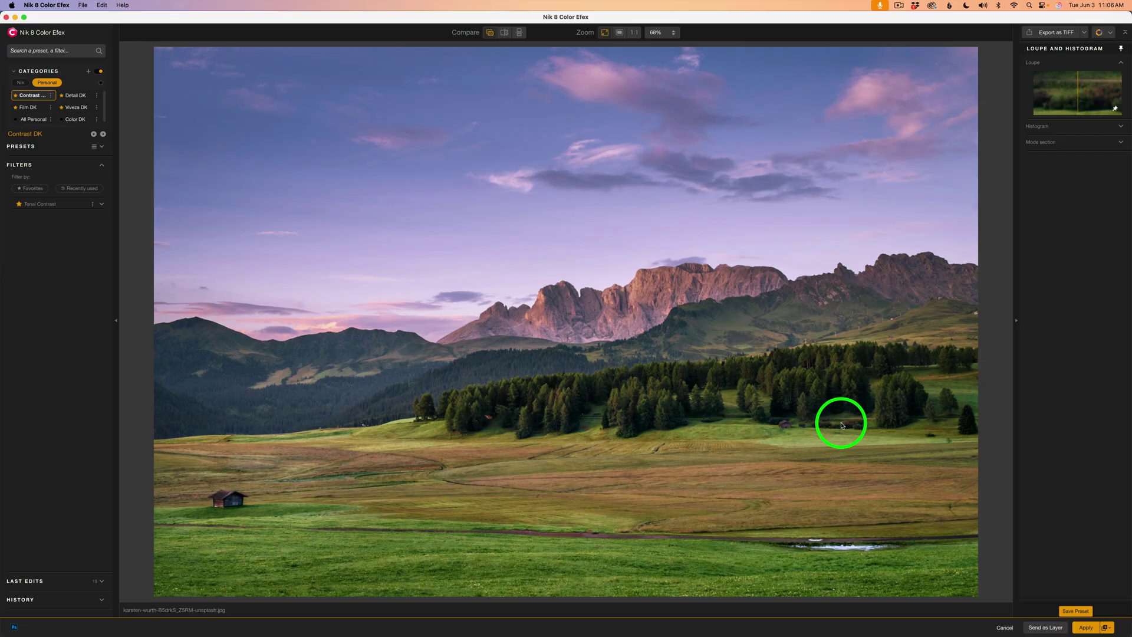
{"action": "left_click", "coordinate": [90, 74]}
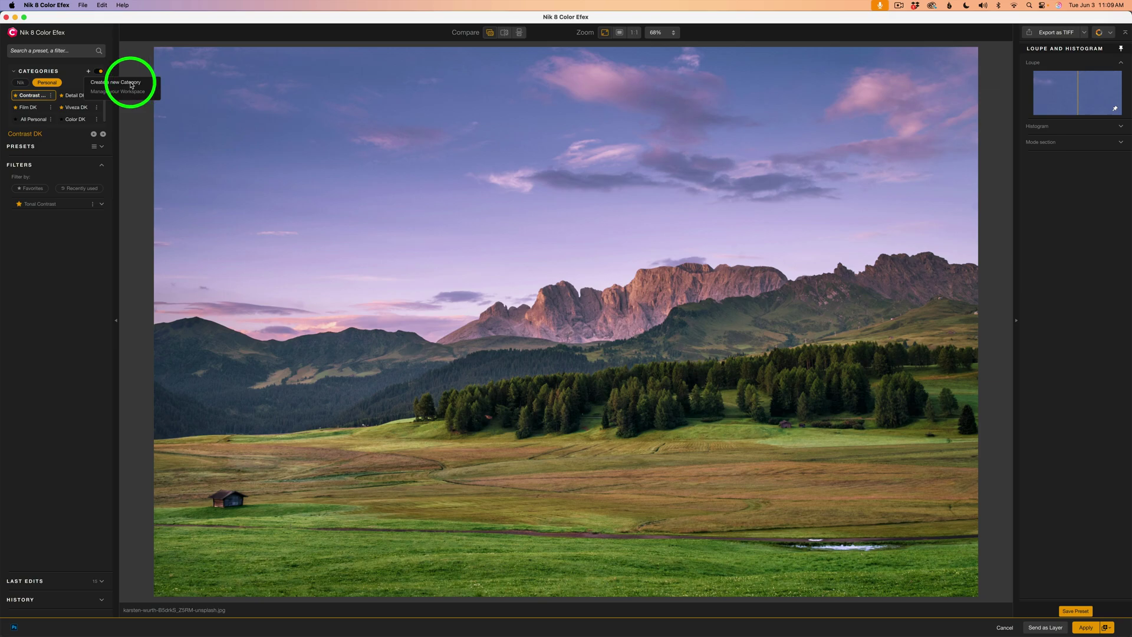
{"action": "left_click", "coordinate": [131, 85]}
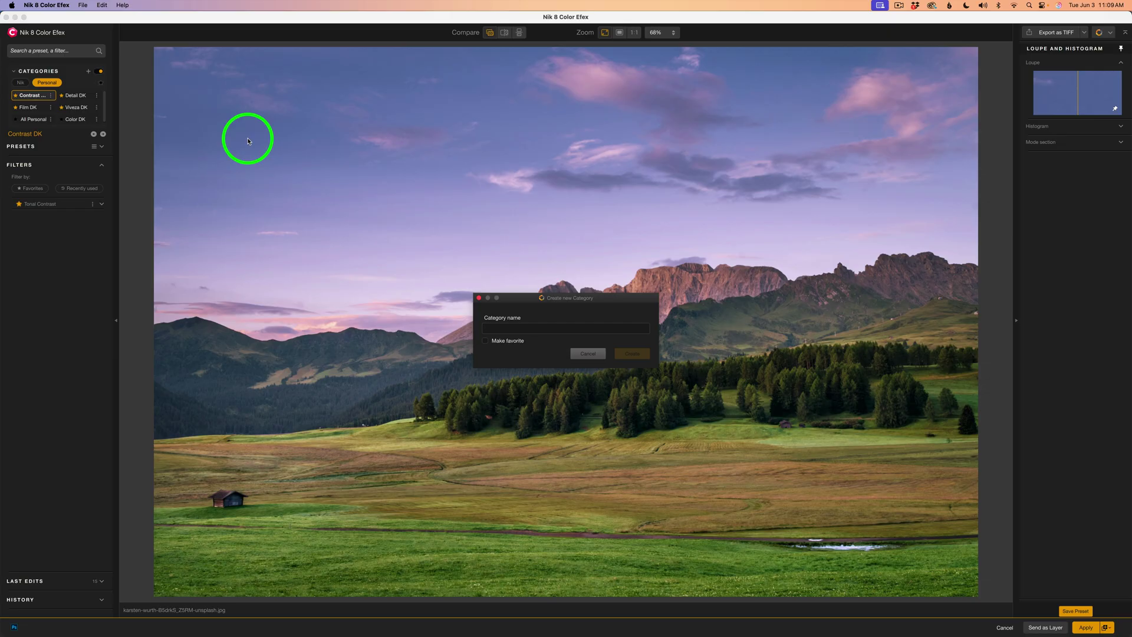
{"action": "type", "text": "Glow DK"}
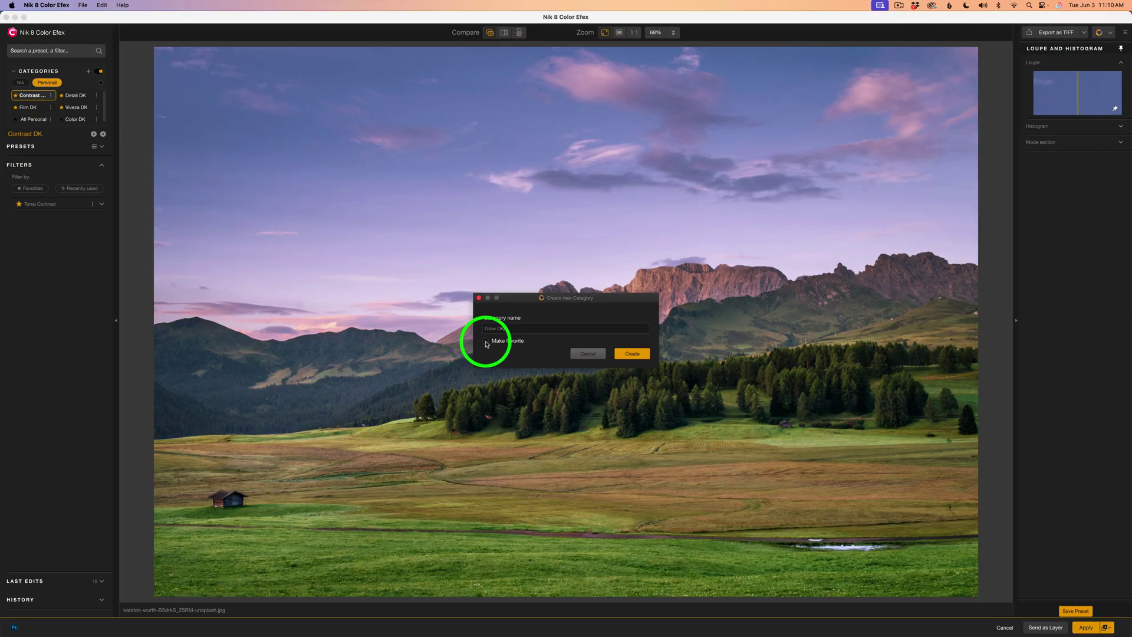
{"action": "left_click", "coordinate": [632, 353]}
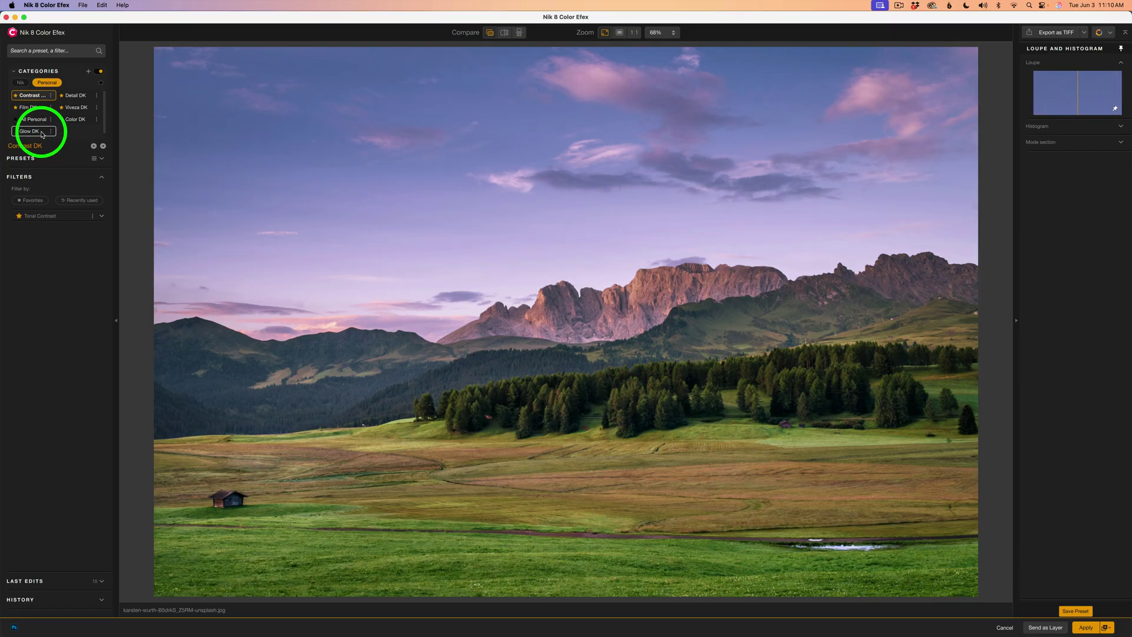
Open the Glow DK category, search for "glow" and add the Glamour Glow filter to Glow DK
{"action": "left_click", "coordinate": [41, 132]}
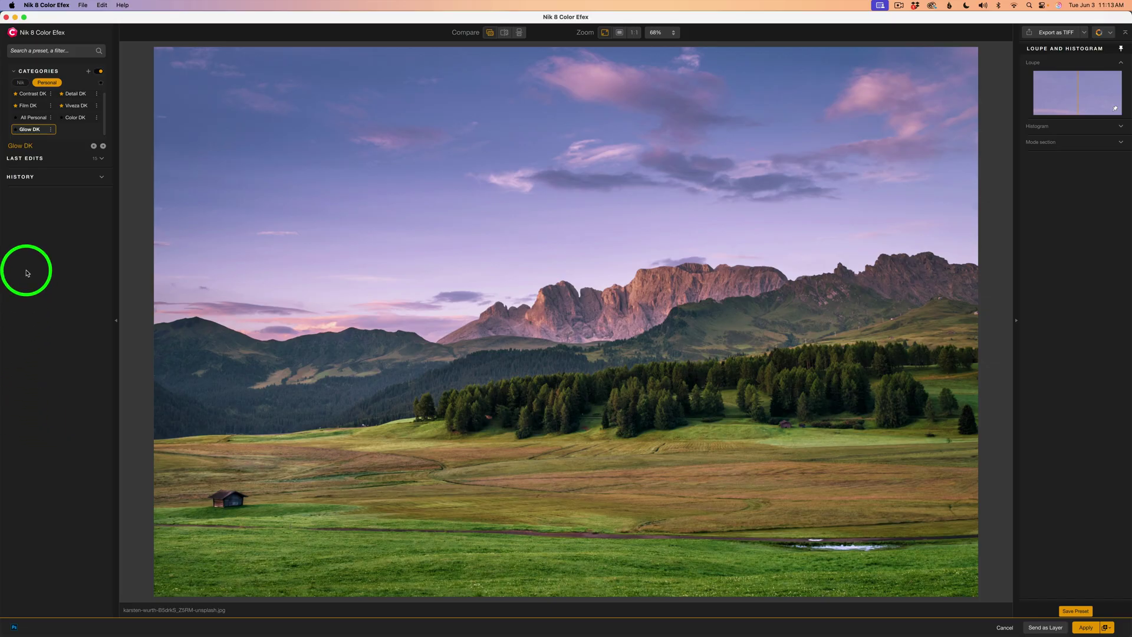
{"action": "left_click", "coordinate": [38, 52]}
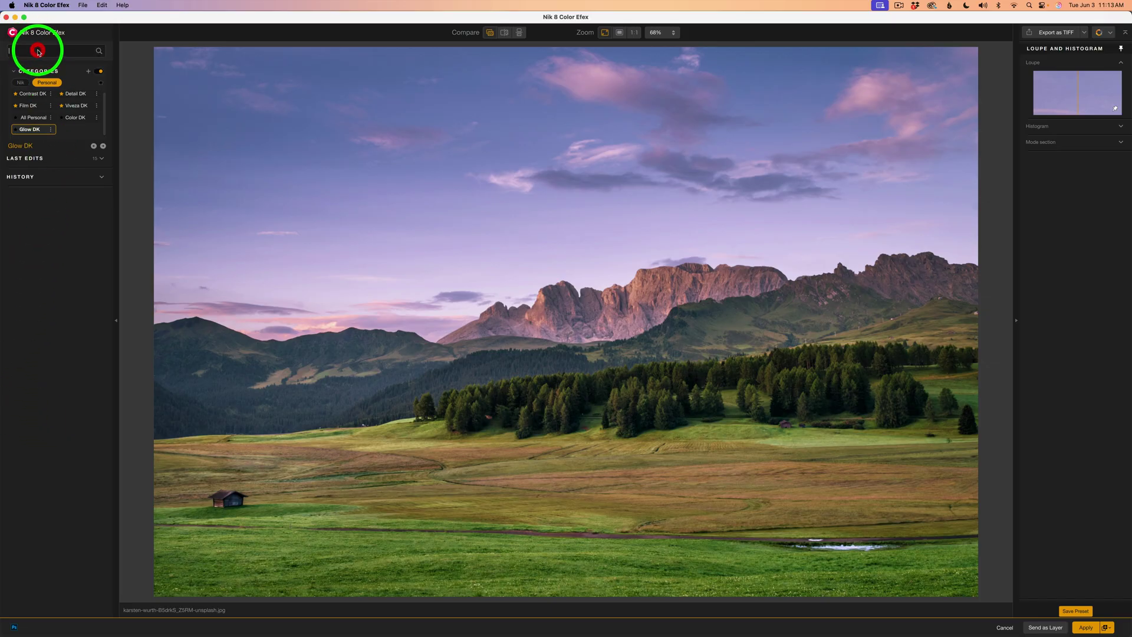
{"action": "type", "text": "glow"}
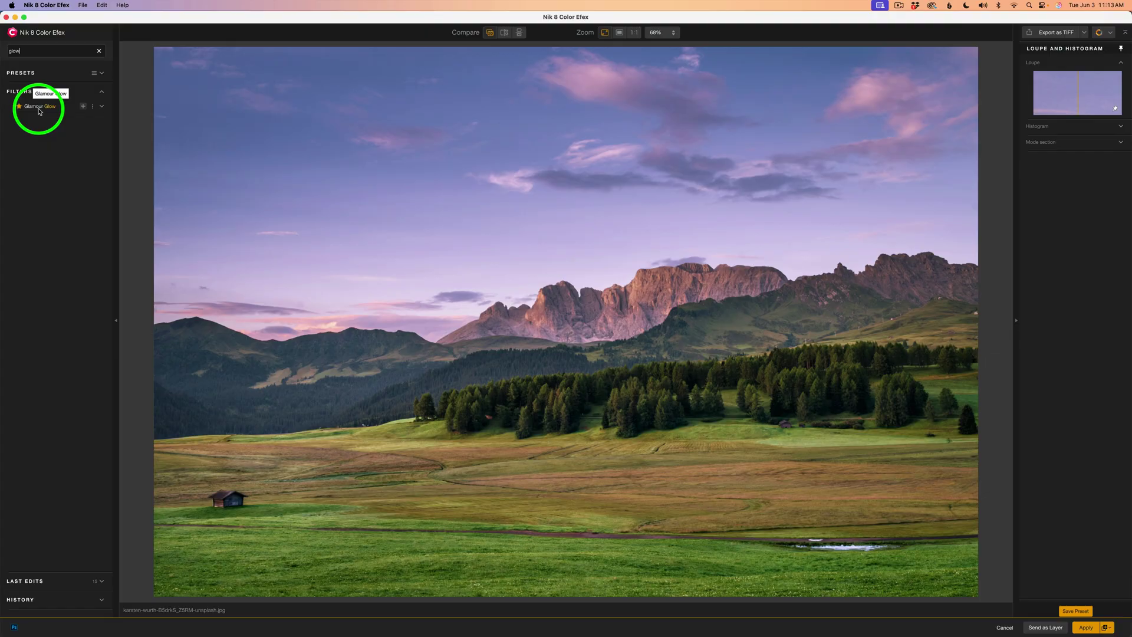
{"action": "left_click", "coordinate": [94, 108]}
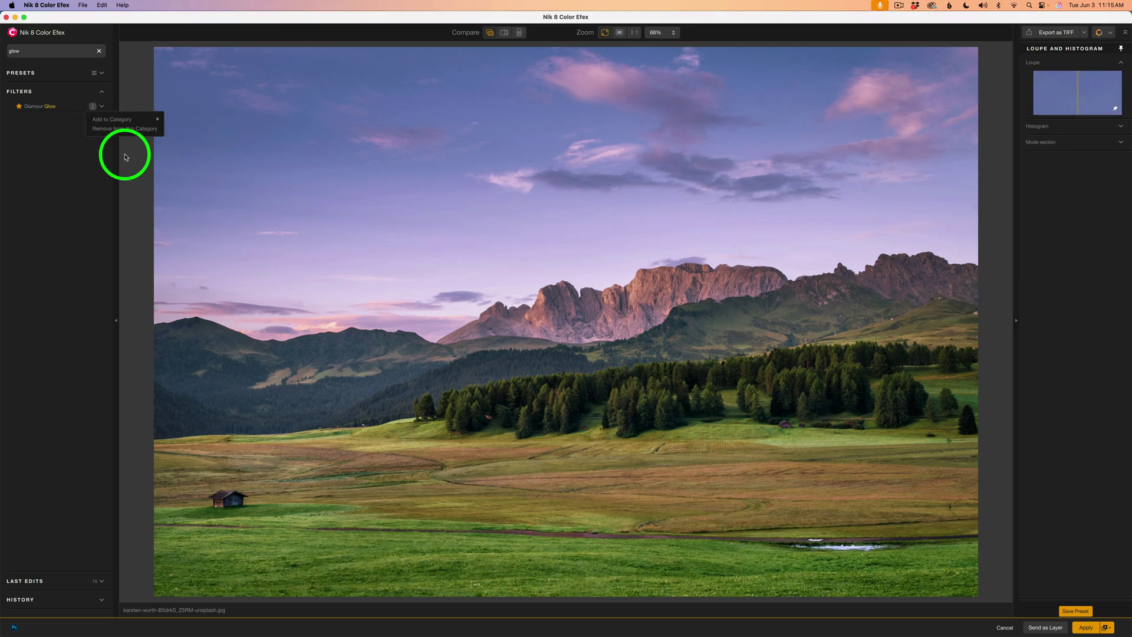
{"action": "mouse_move", "coordinate": [136, 125]}
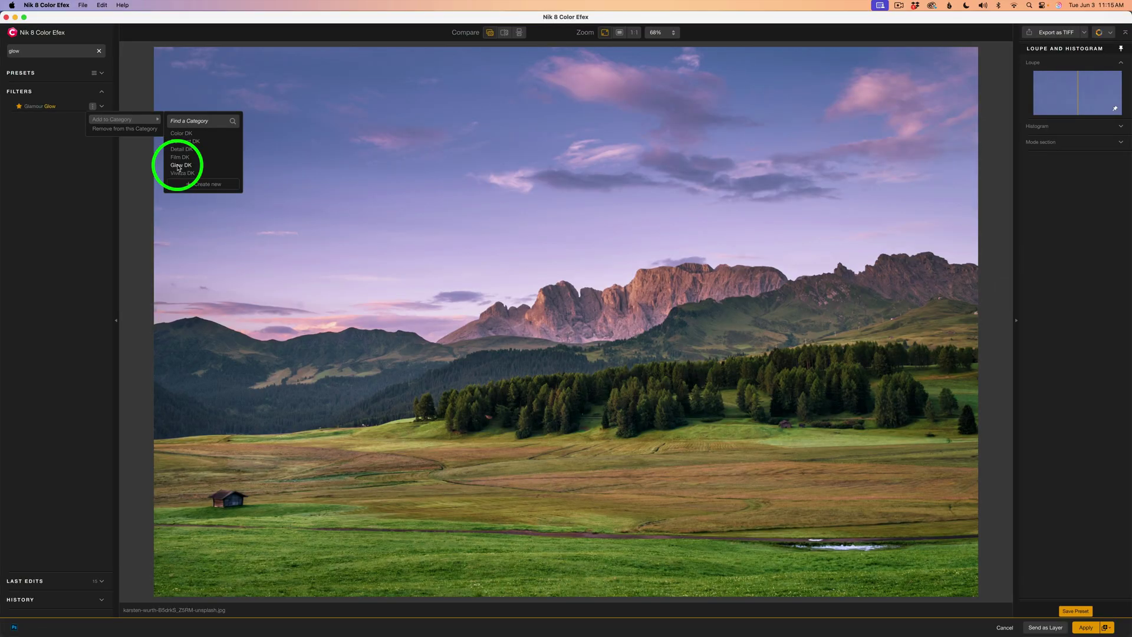
{"action": "left_click", "coordinate": [178, 166]}
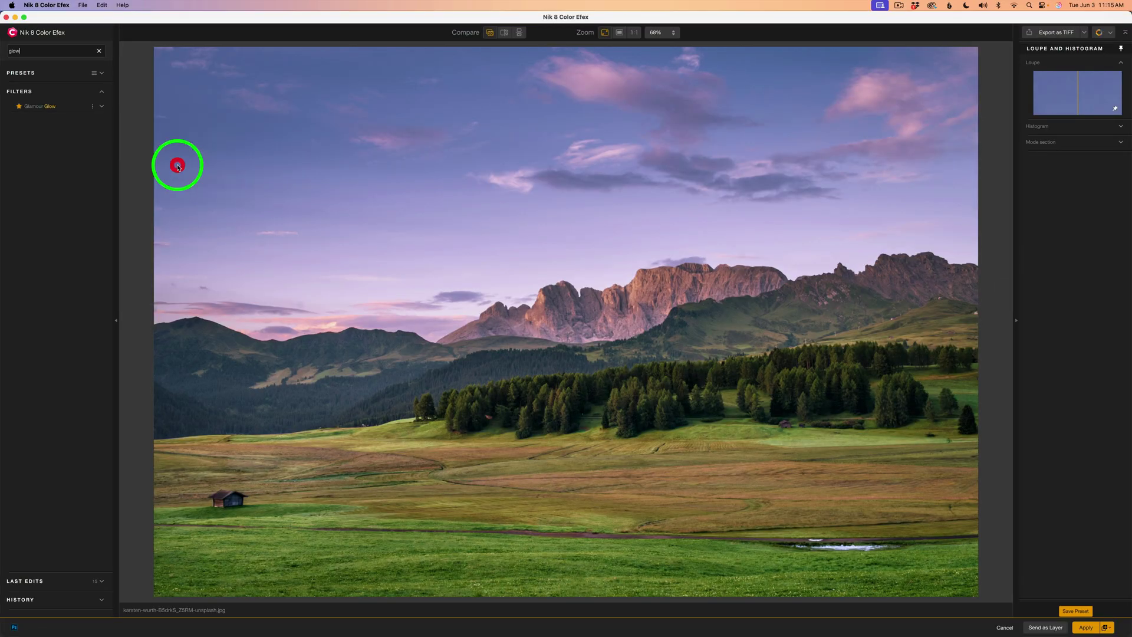
{"action": "left_click", "coordinate": [98, 52]}
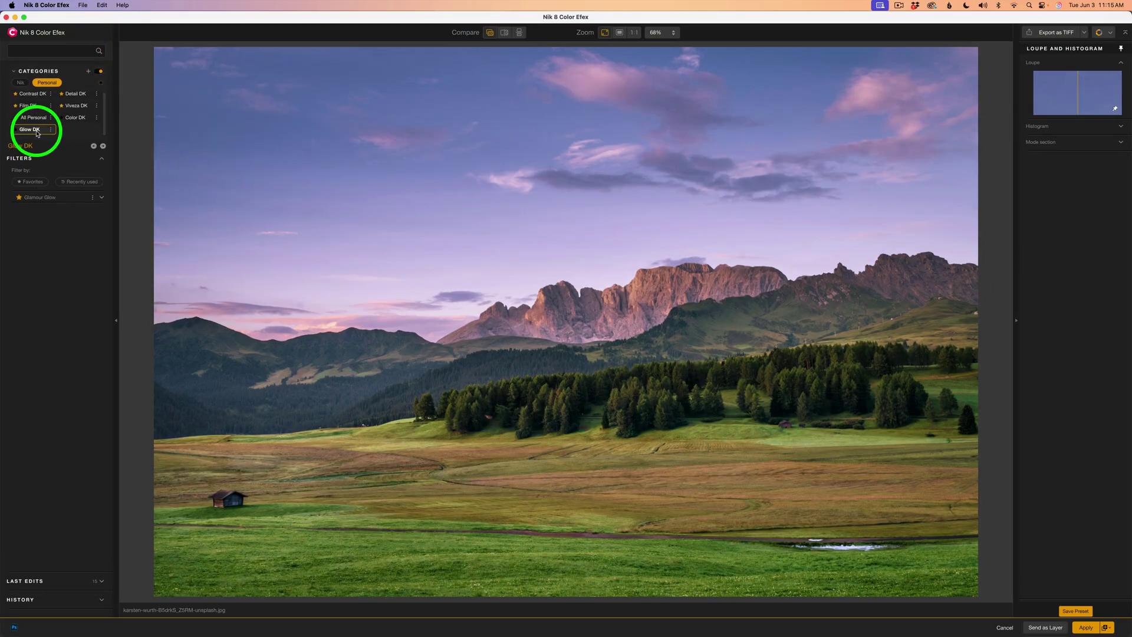
Review the filters in the personal categories Color DK, Glow DK, Viveza DK, Detail DK, Film DK and Contrast DK
{"action": "left_click", "coordinate": [75, 118]}
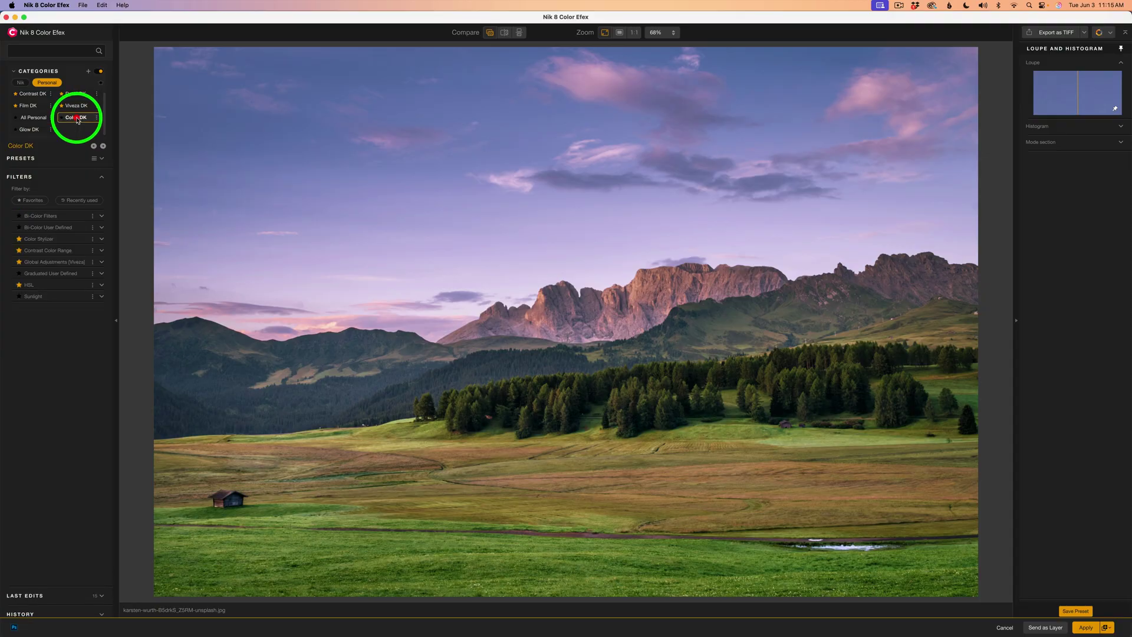
{"action": "left_click", "coordinate": [29, 130]}
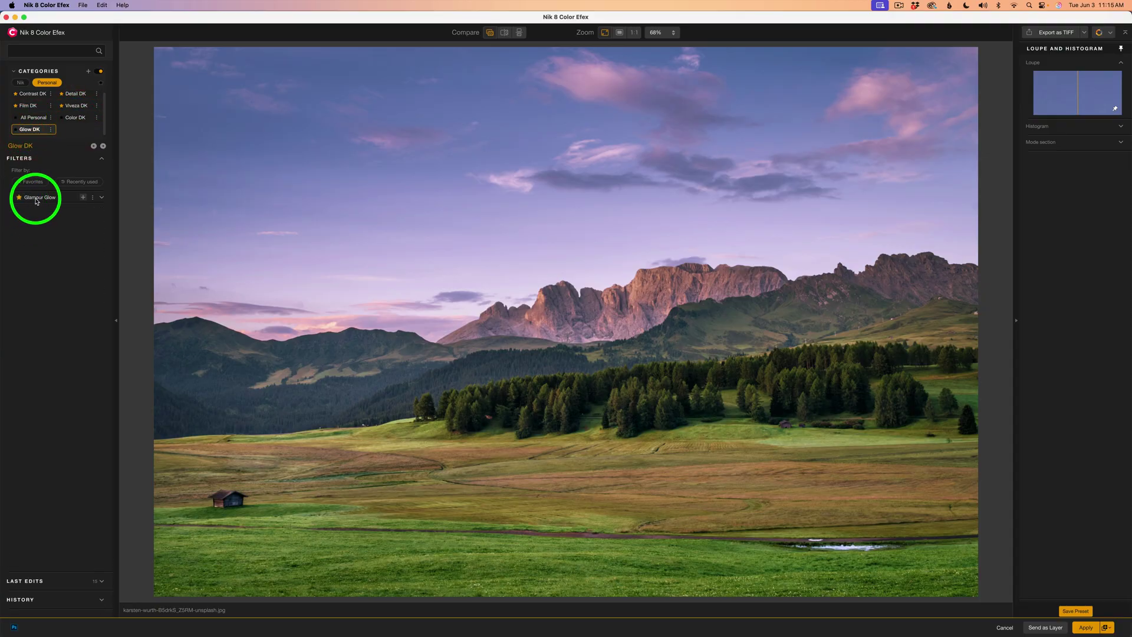
{"action": "left_click", "coordinate": [77, 116]}
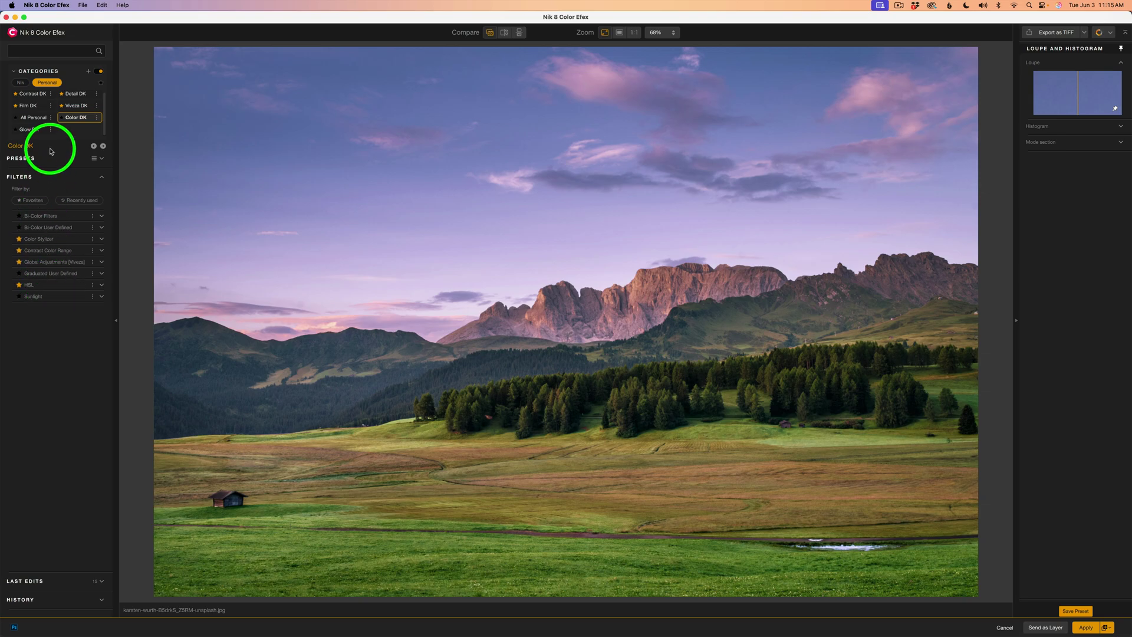
{"action": "left_click", "coordinate": [76, 108]}
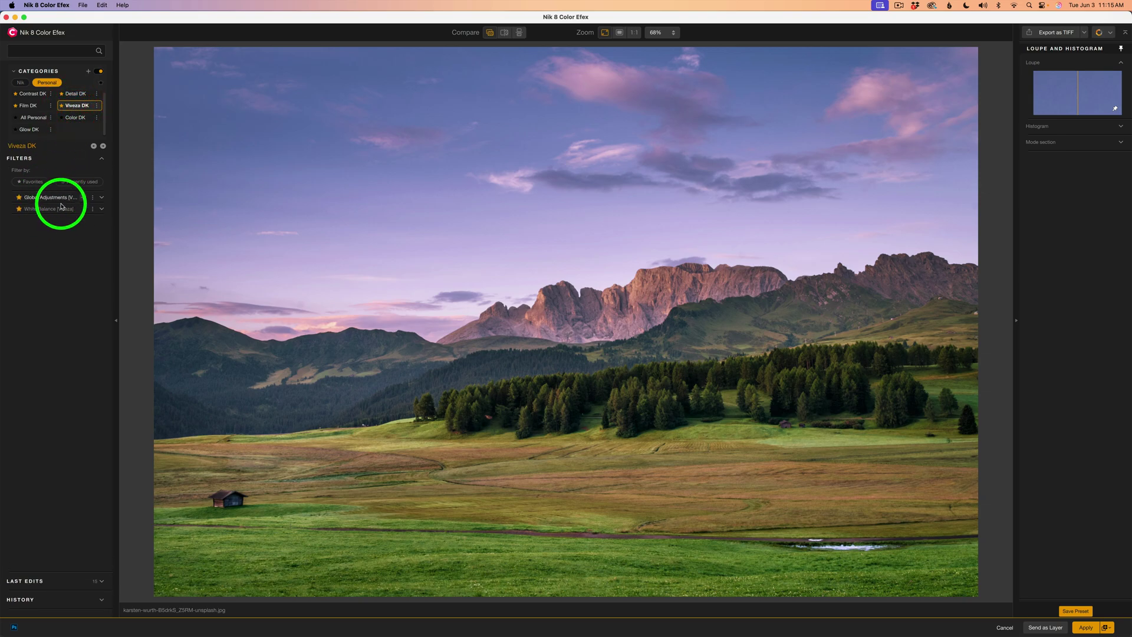
{"action": "left_click", "coordinate": [72, 95]}
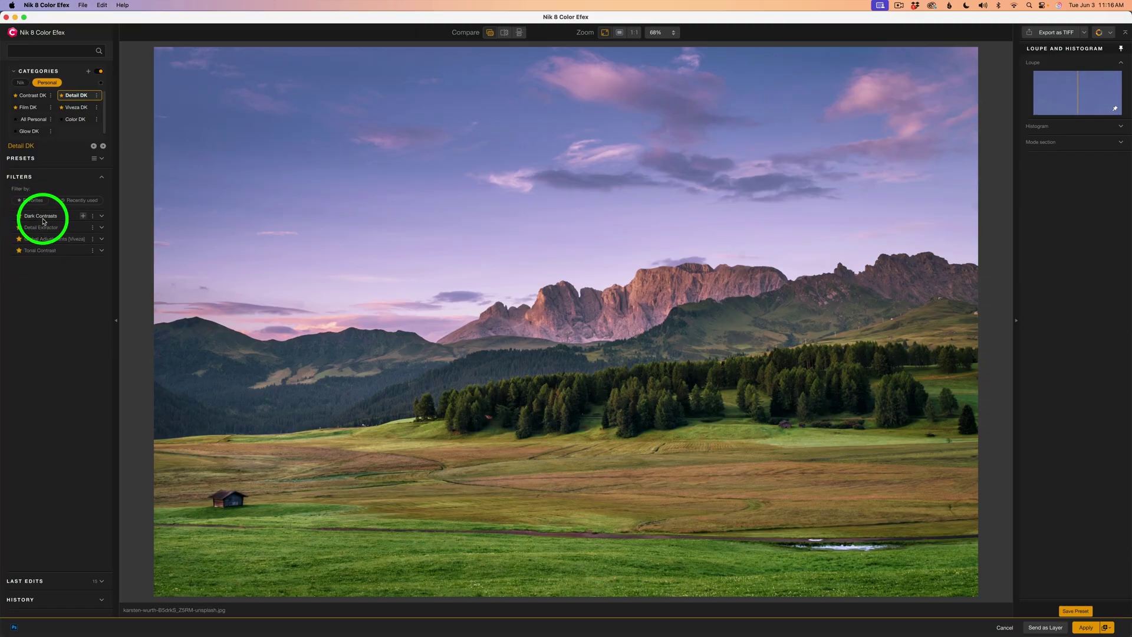
{"action": "left_click", "coordinate": [30, 107]}
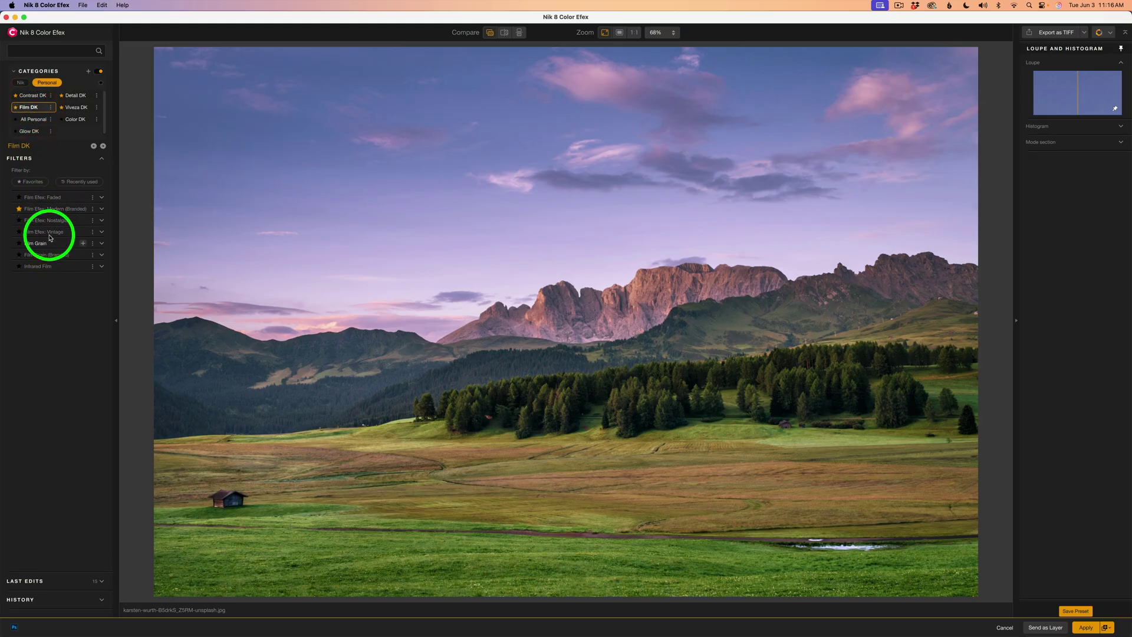
{"action": "left_click", "coordinate": [32, 96]}
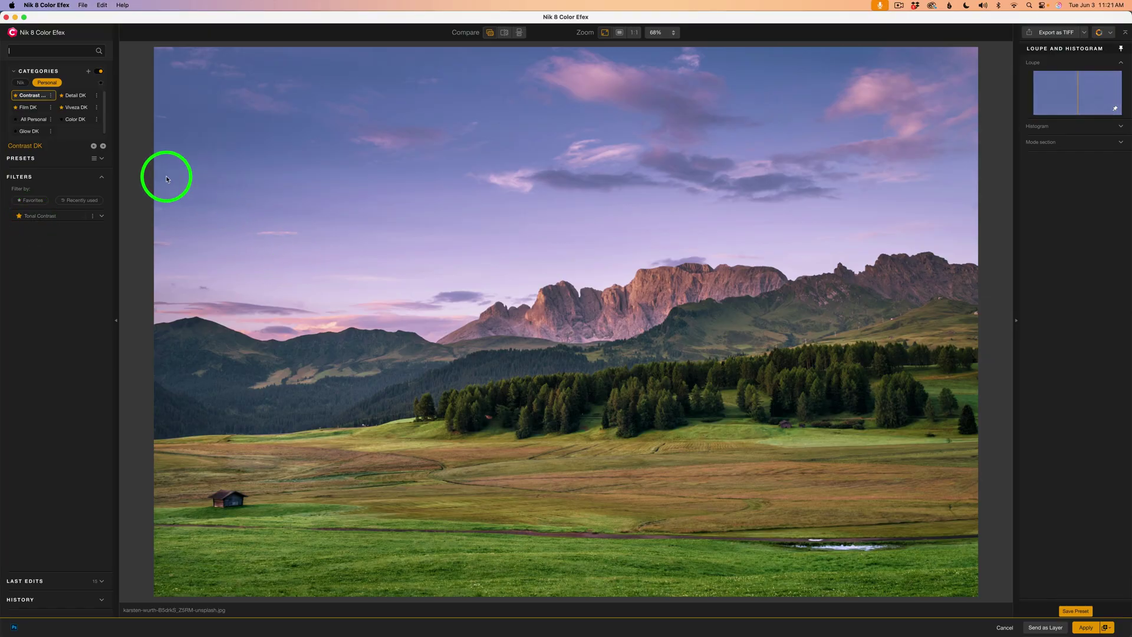
Open the Film DK category and limit its filter list to favorites
{"action": "left_click", "coordinate": [25, 108]}
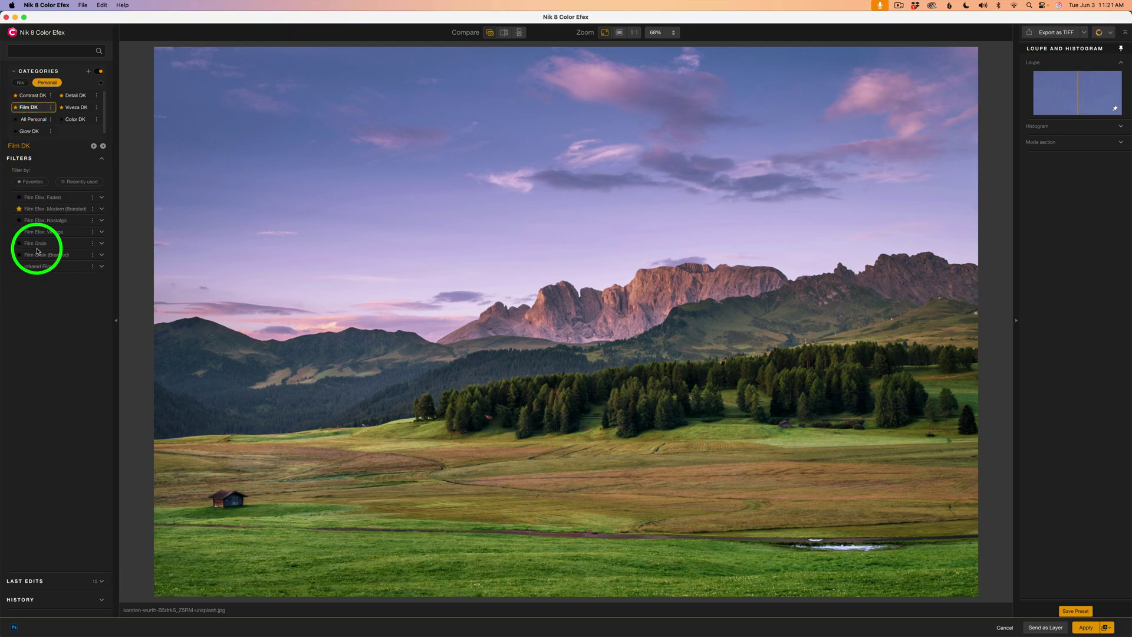
{"action": "left_click", "coordinate": [33, 183]}
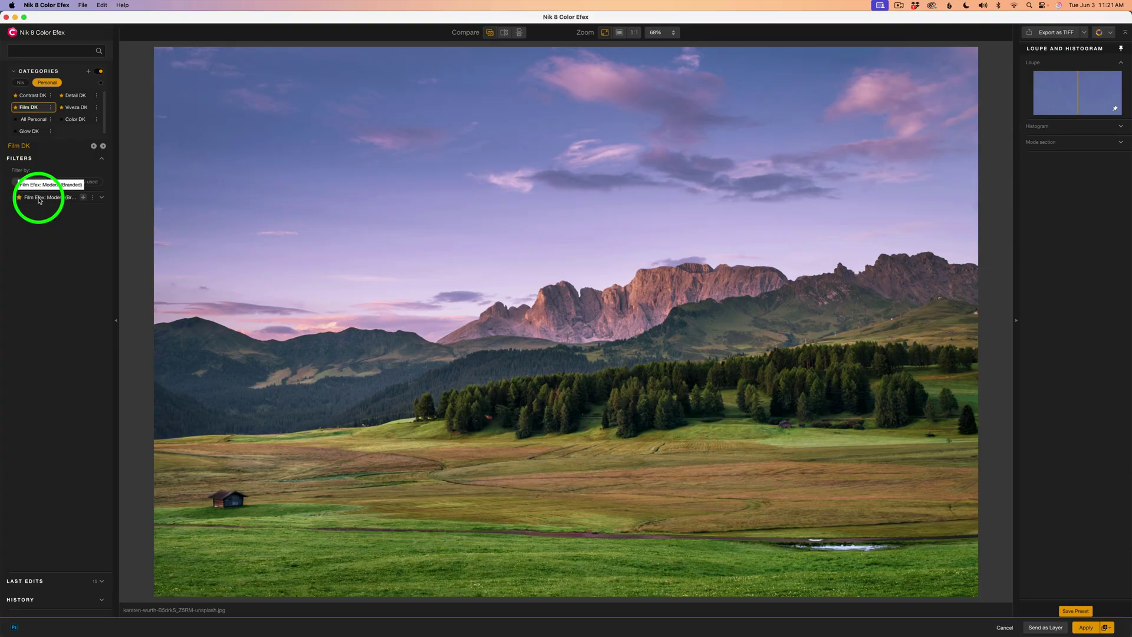
{"action": "left_click", "coordinate": [35, 203]}
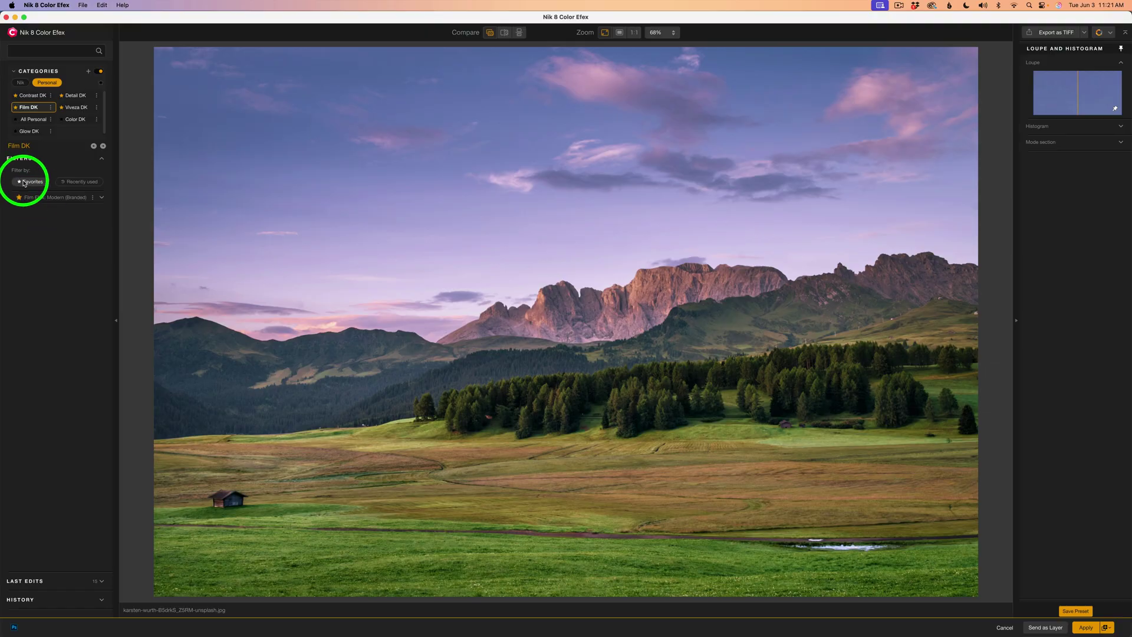
Remove the favorites limit from the Film DK filter list and show Nik and personal categories together
{"action": "left_click", "coordinate": [30, 181]}
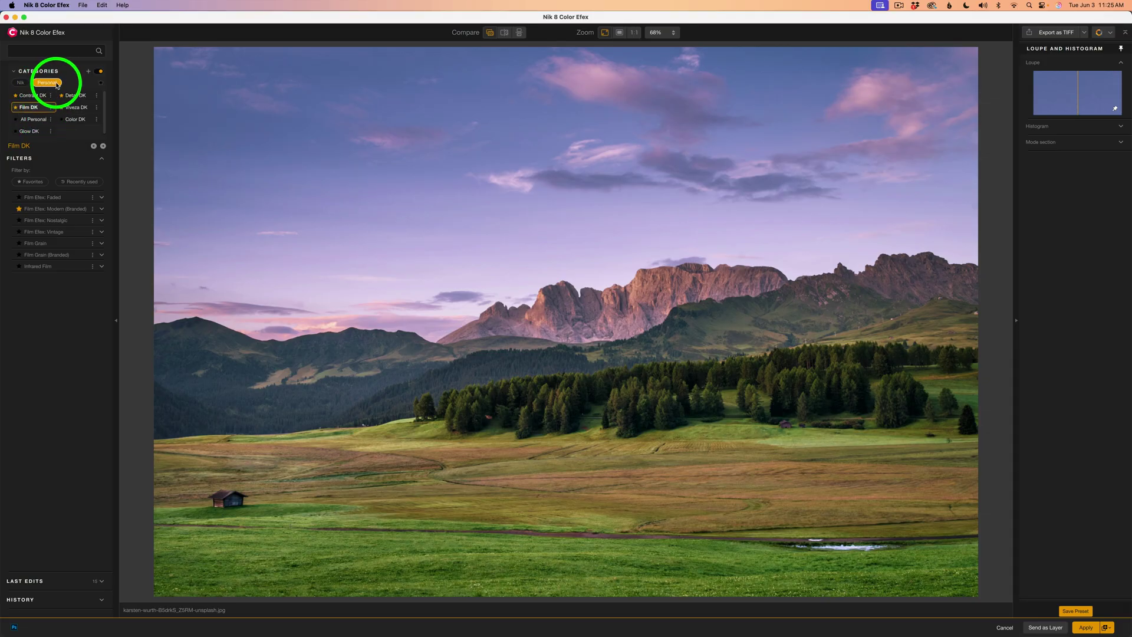
{"action": "left_click", "coordinate": [21, 82]}
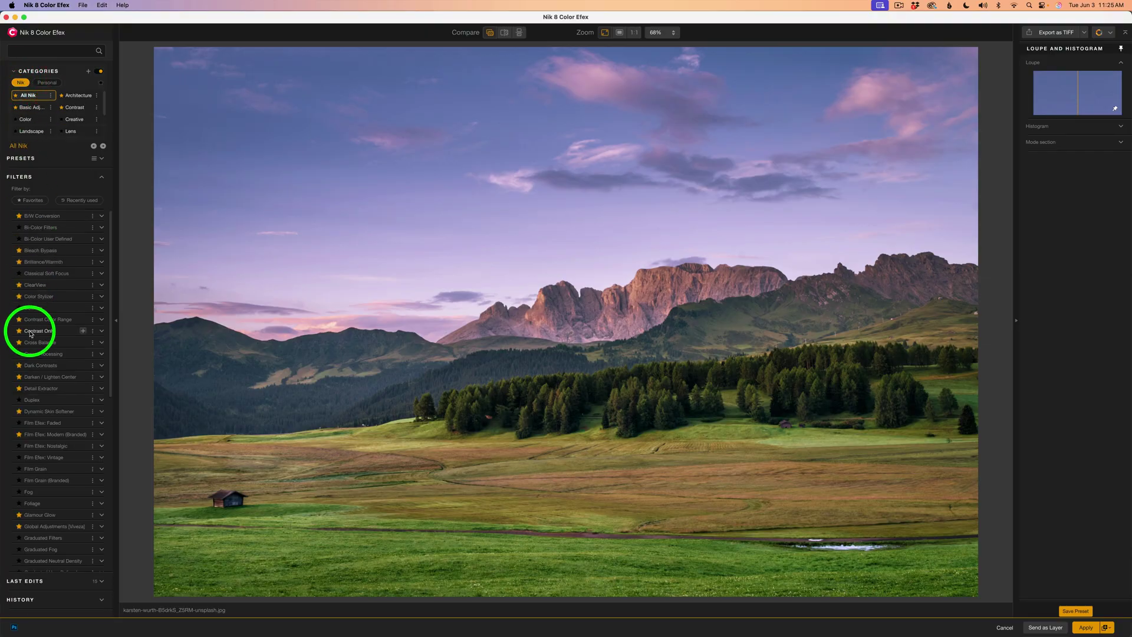
{"action": "left_click", "coordinate": [21, 83]}
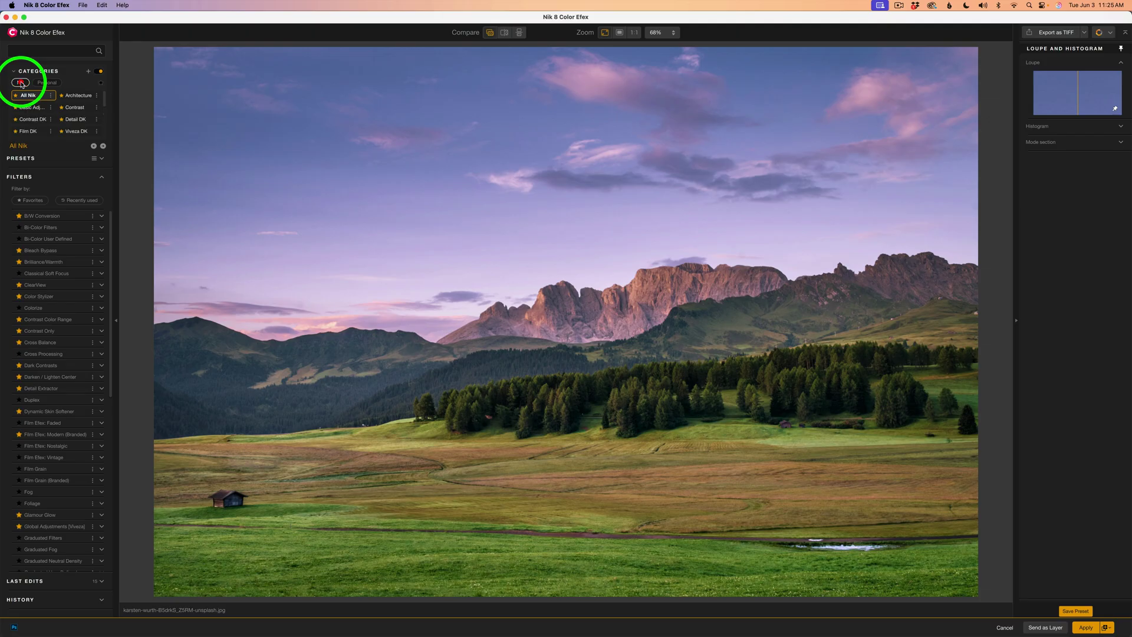
Compare the filters in Architecture and Detail DK, and view the category list limited to personal categories and with all categories combined
{"action": "left_click", "coordinate": [81, 97]}
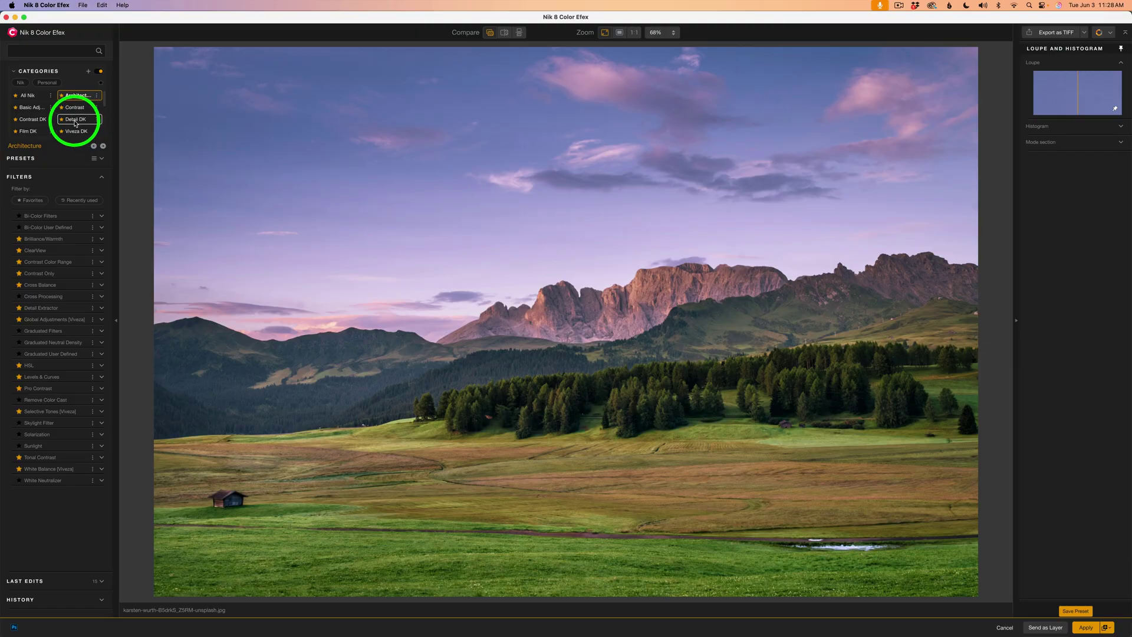
{"action": "left_click", "coordinate": [80, 121]}
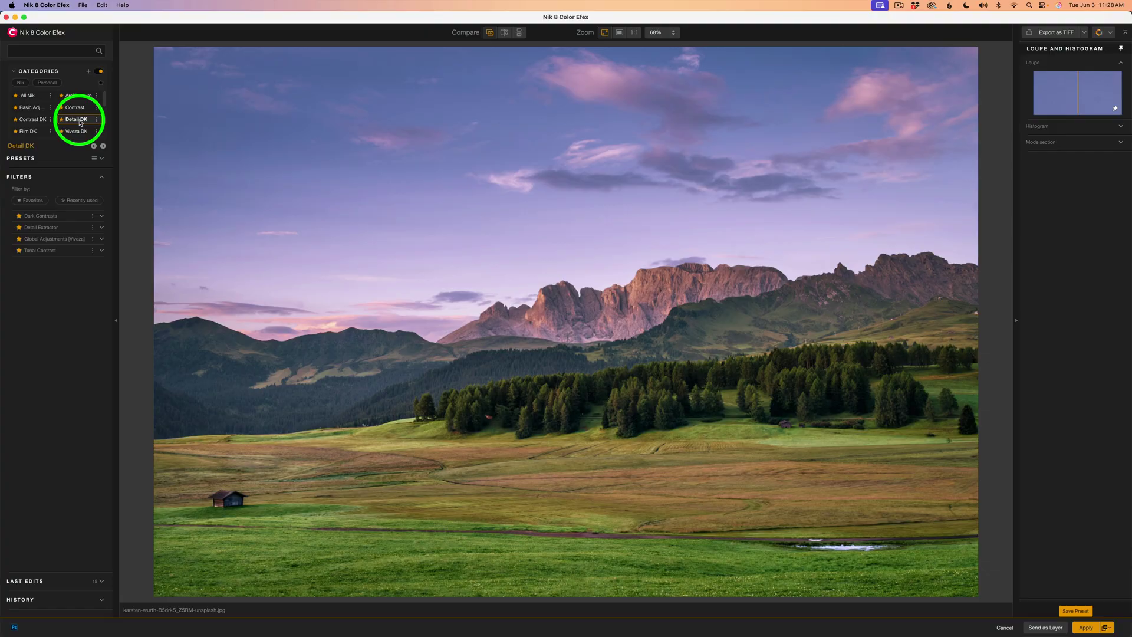
{"action": "left_click", "coordinate": [47, 83]}
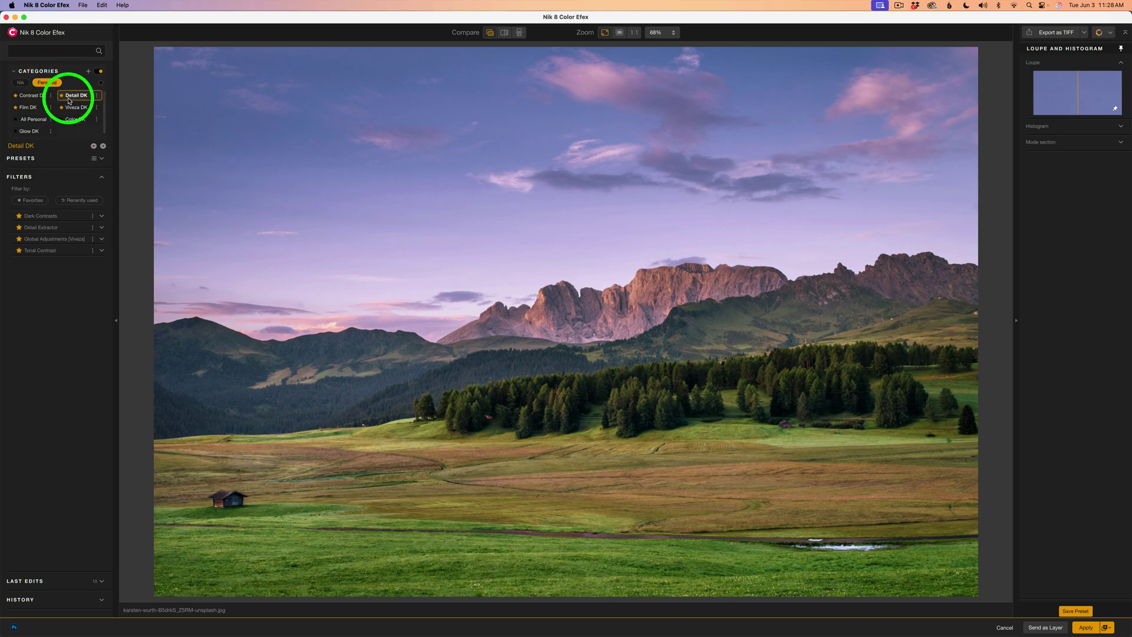
{"action": "left_click", "coordinate": [21, 84]}
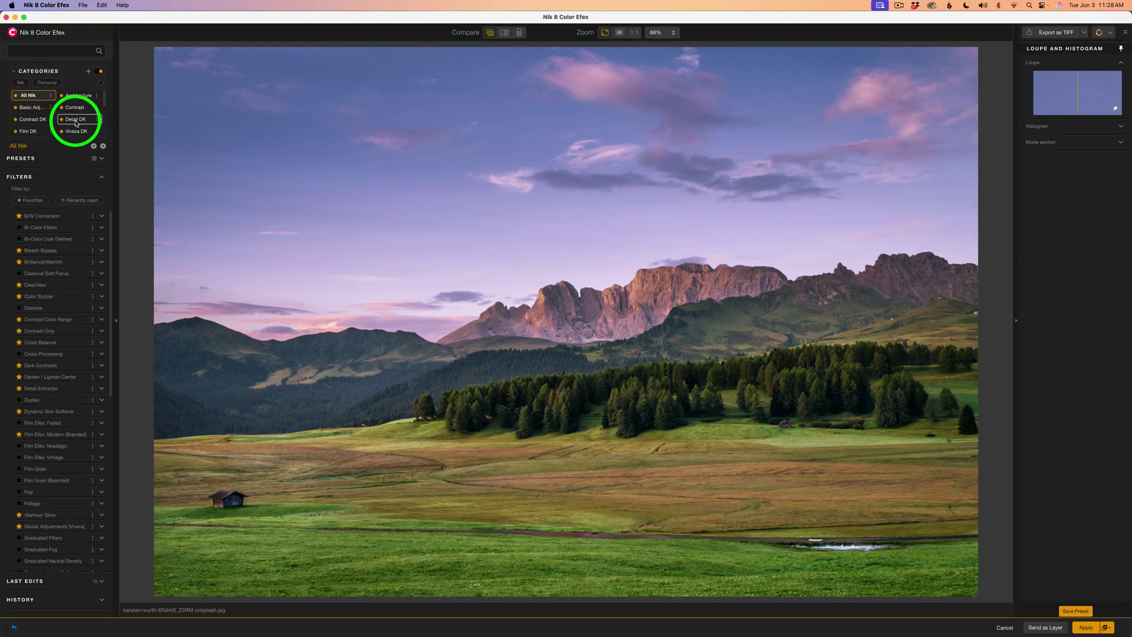
{"action": "scroll", "coordinate": [76, 121], "scroll_direction": "down", "scroll_amount": 3}
{"action": "scroll", "coordinate": [76, 123], "scroll_direction": "up", "scroll_amount": 3}
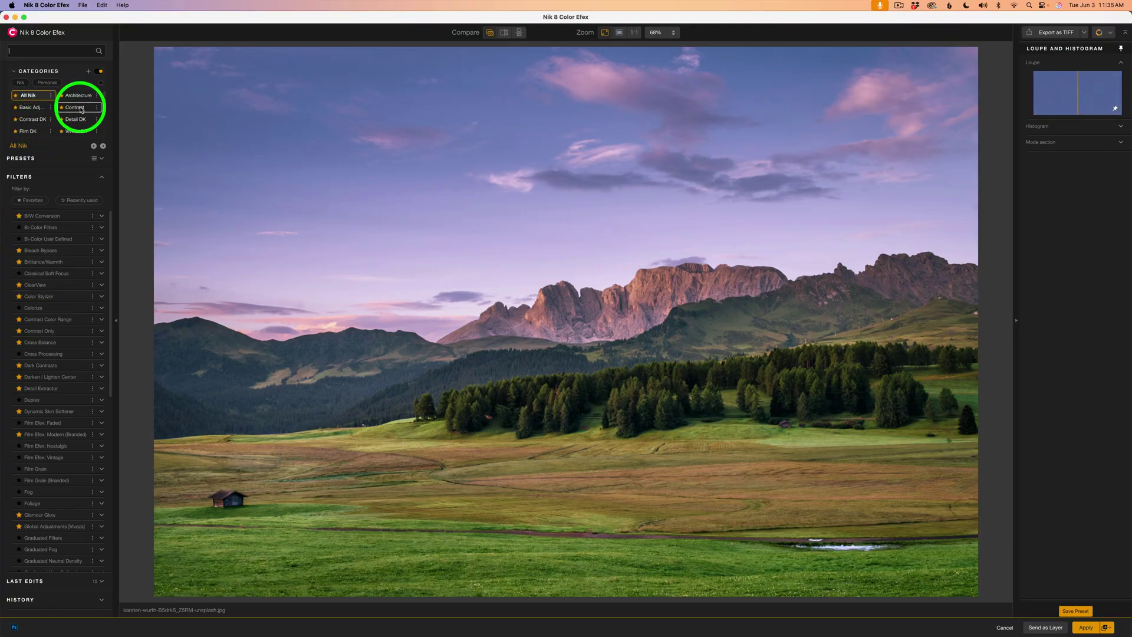
Examine the filter lists of the Contrast, Contrast DK and All Nik categories
{"action": "left_click", "coordinate": [81, 108]}
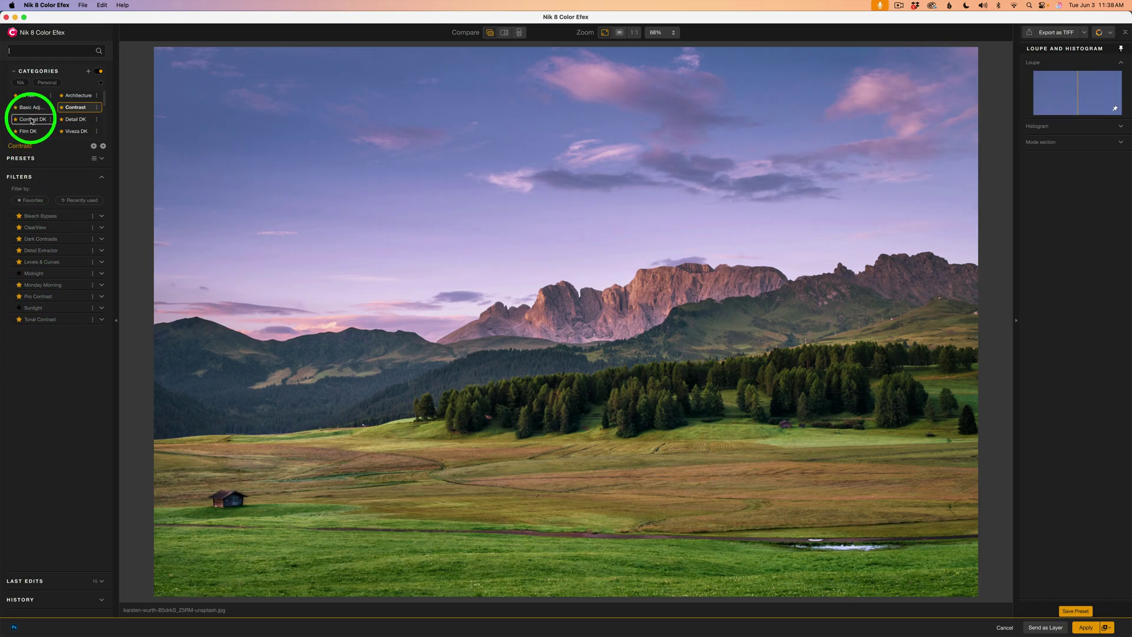
{"action": "left_click", "coordinate": [32, 121]}
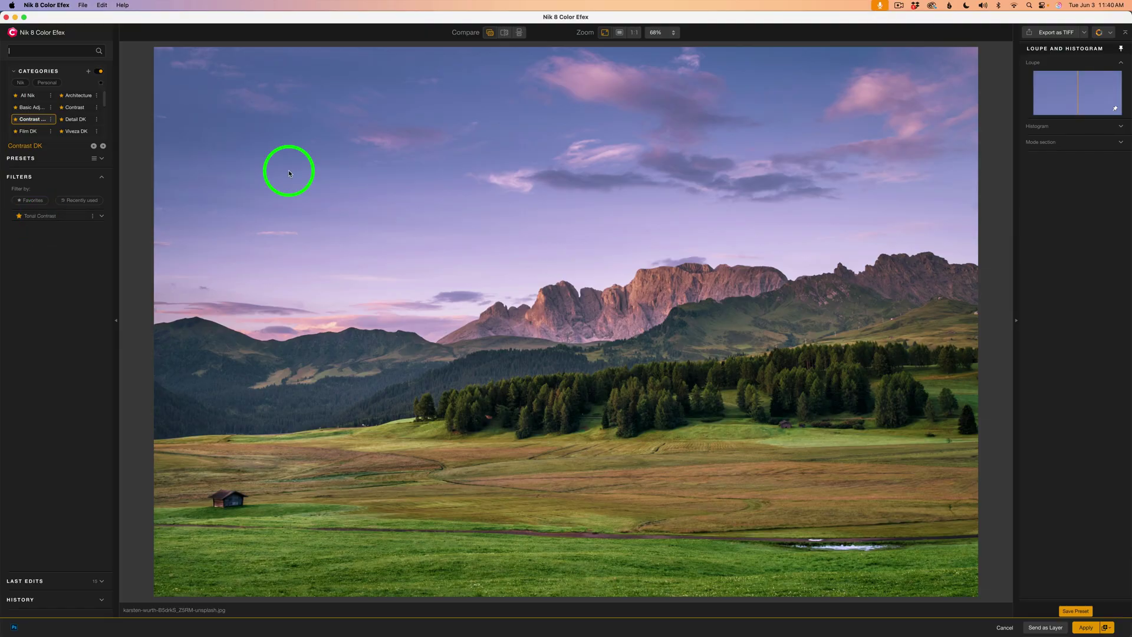
{"action": "left_click", "coordinate": [27, 96]}
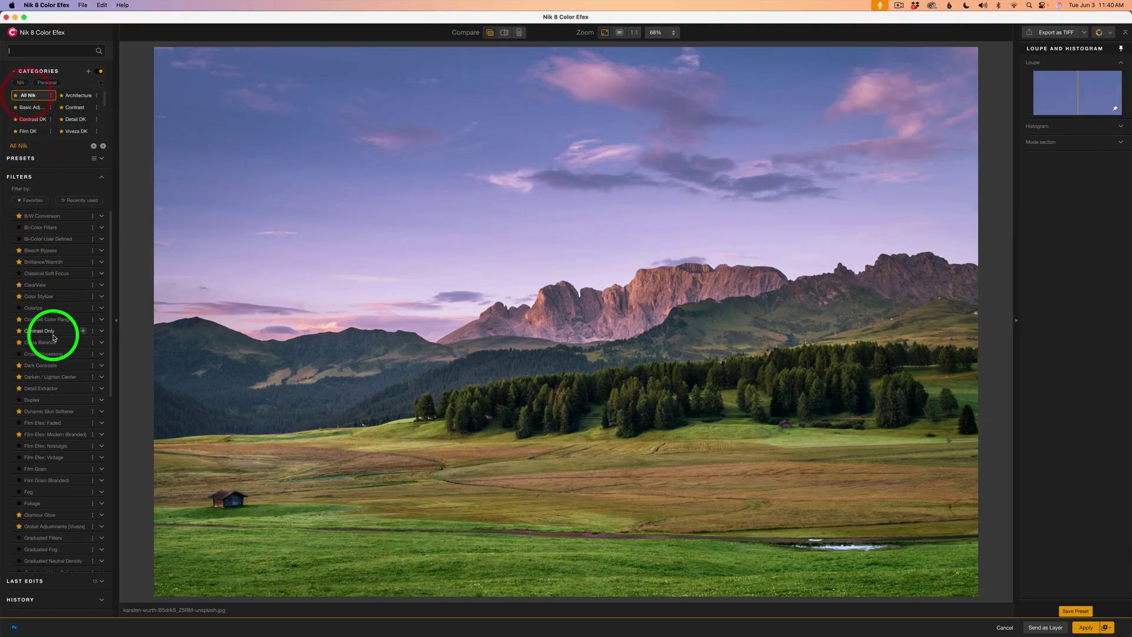
{"action": "scroll", "coordinate": [52, 336], "scroll_direction": "down", "scroll_amount": 5}
{"action": "scroll", "coordinate": [54, 341], "scroll_direction": "up", "scroll_amount": 10}
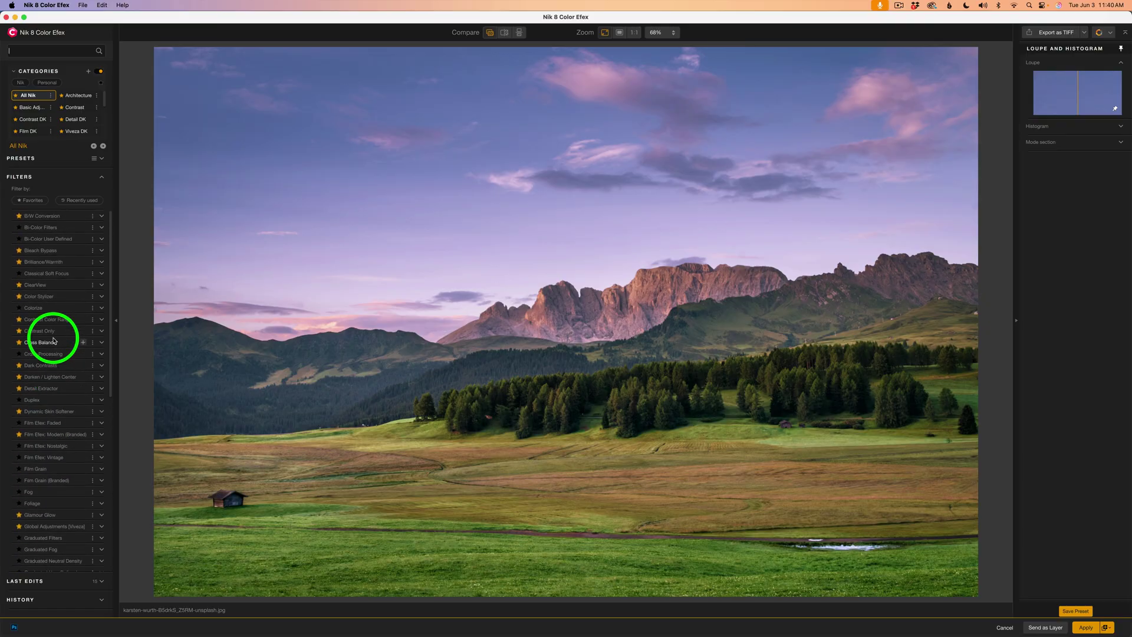
{"action": "scroll", "coordinate": [27, 271], "scroll_direction": "down", "scroll_amount": 5}
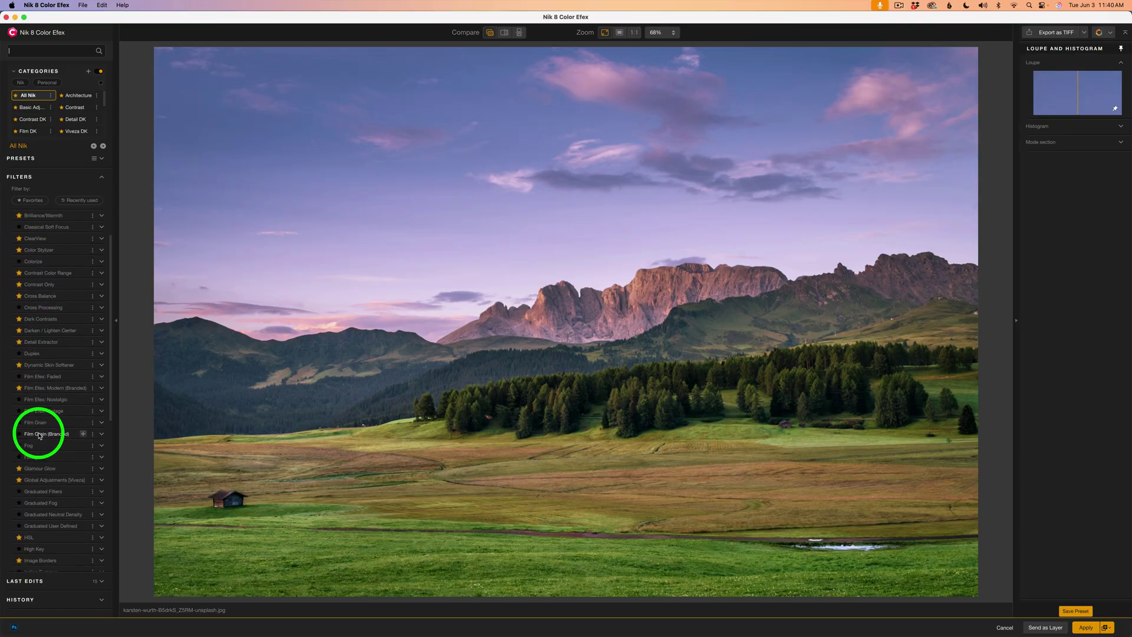
{"action": "scroll", "coordinate": [28, 283], "scroll_direction": "up", "scroll_amount": 5}
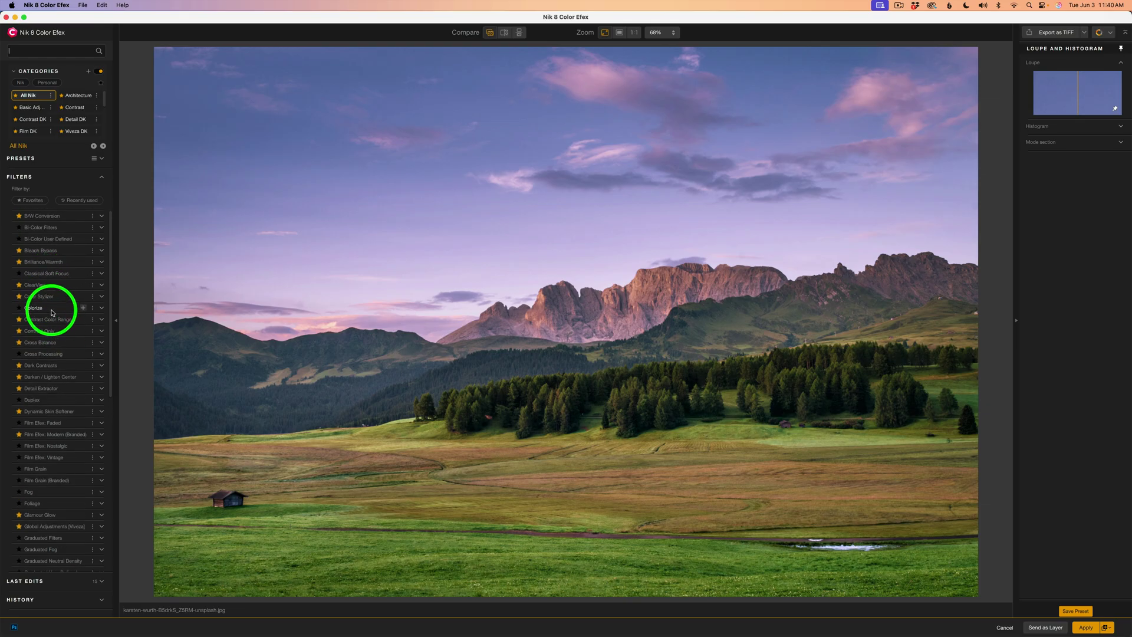
Add the Pro Contrast filter from the Nik Contrast category to Contrast DK and open Contrast DK
{"action": "left_click", "coordinate": [81, 109]}
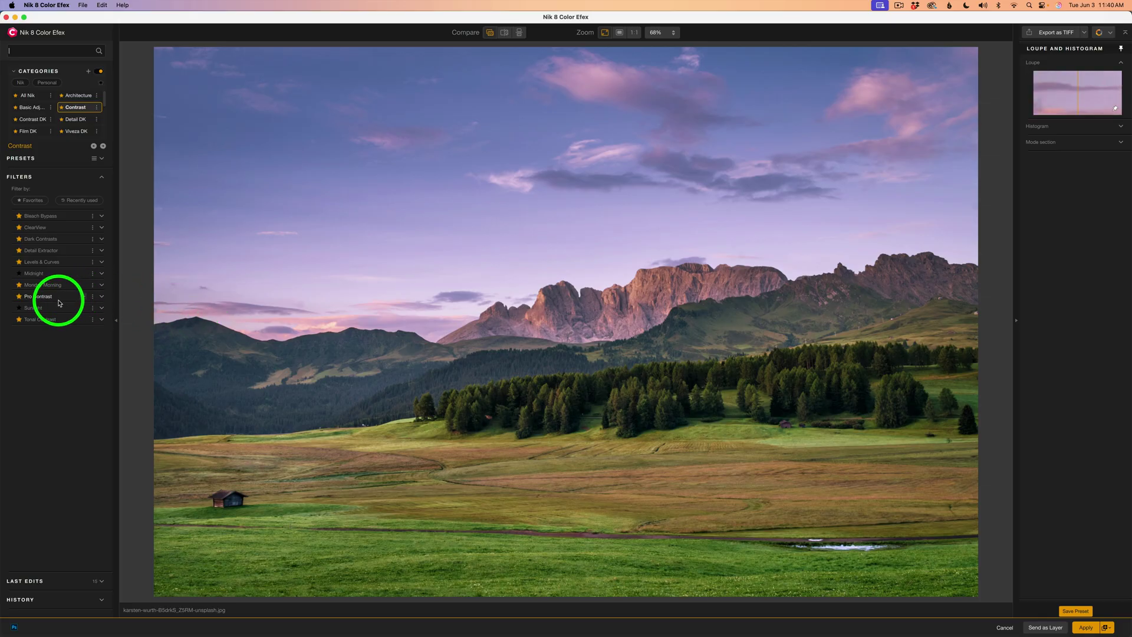
{"action": "left_click", "coordinate": [93, 295]}
{"action": "mouse_move", "coordinate": [105, 311]}
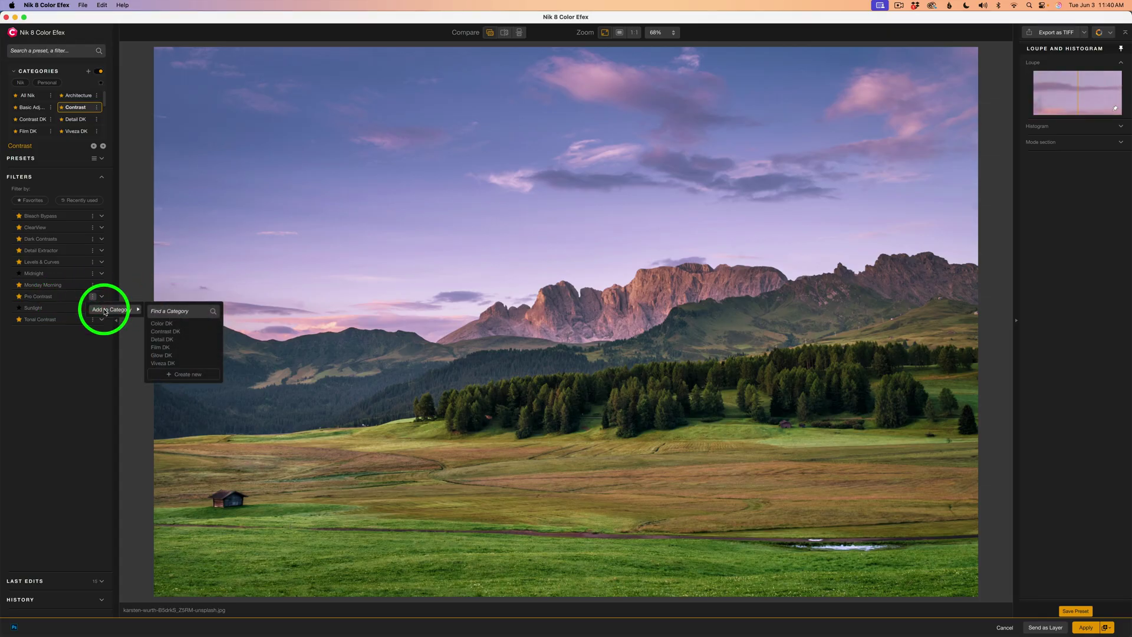
{"action": "left_click", "coordinate": [165, 334]}
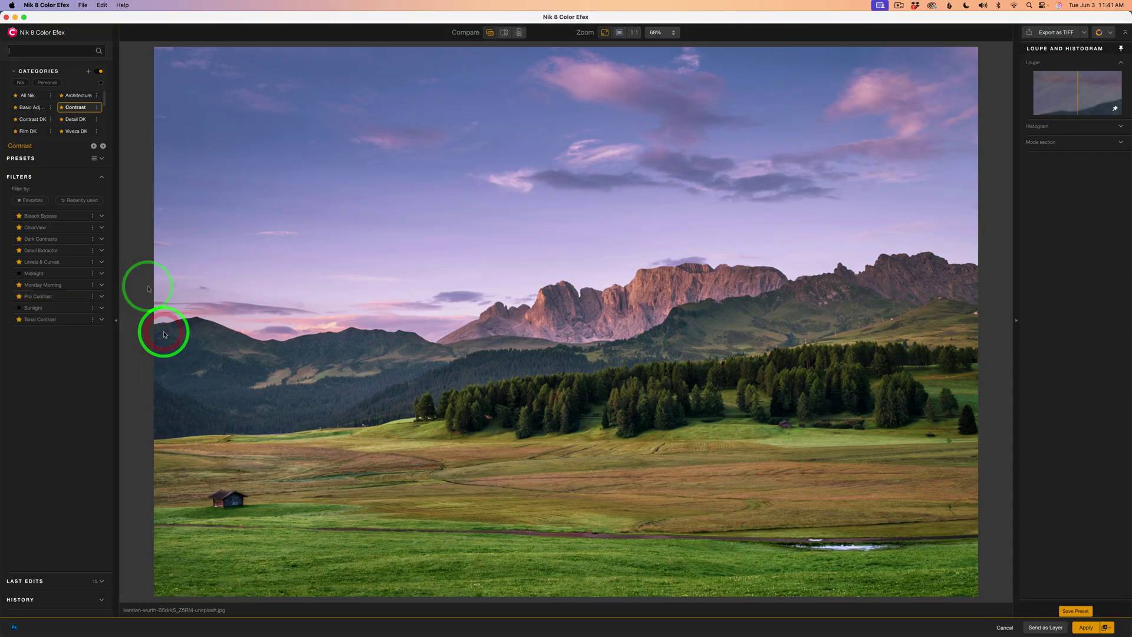
{"action": "left_click", "coordinate": [34, 119]}
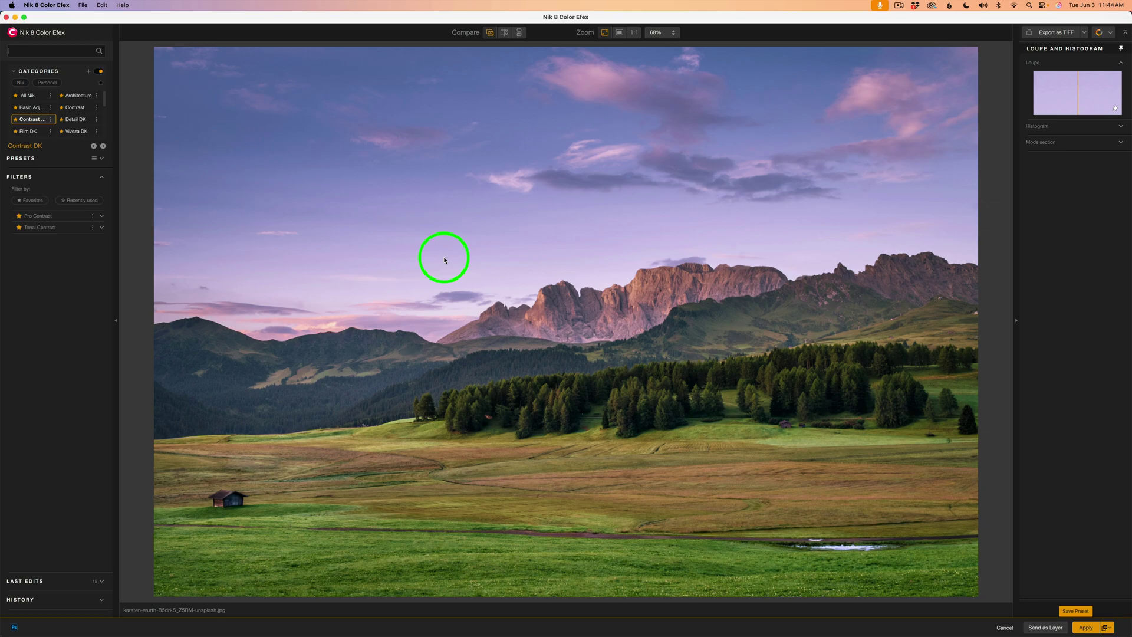
Search the filters for "contrast" and add the Contrast Only filter to Contrast DK
{"action": "left_click", "coordinate": [29, 54]}
{"action": "type", "text": "c"}
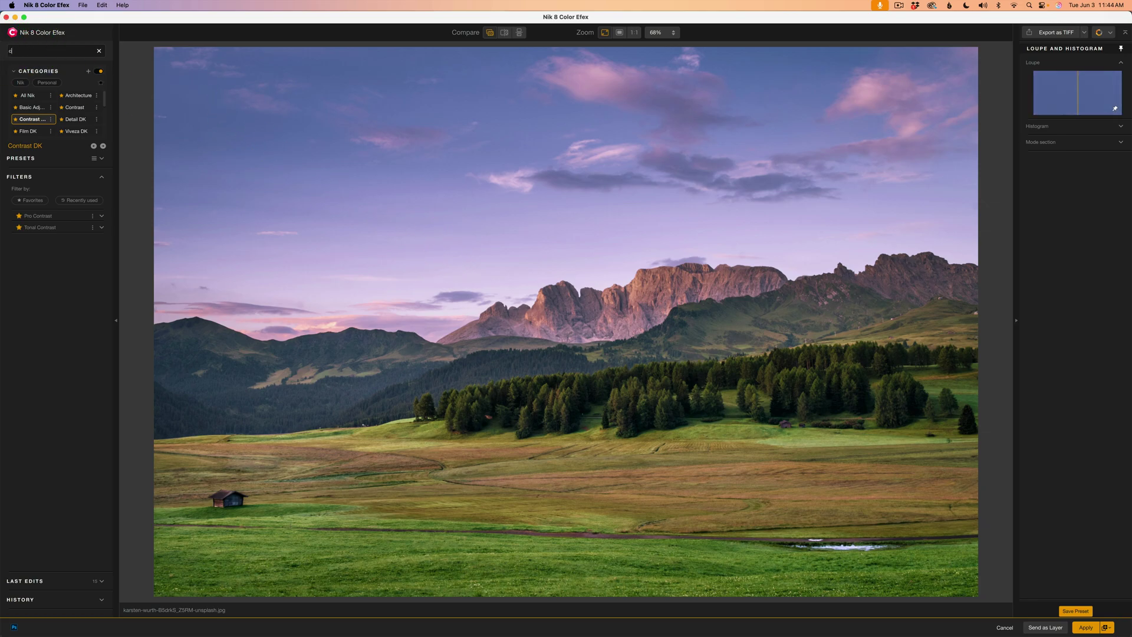
{"action": "type", "text": "ontrast"}
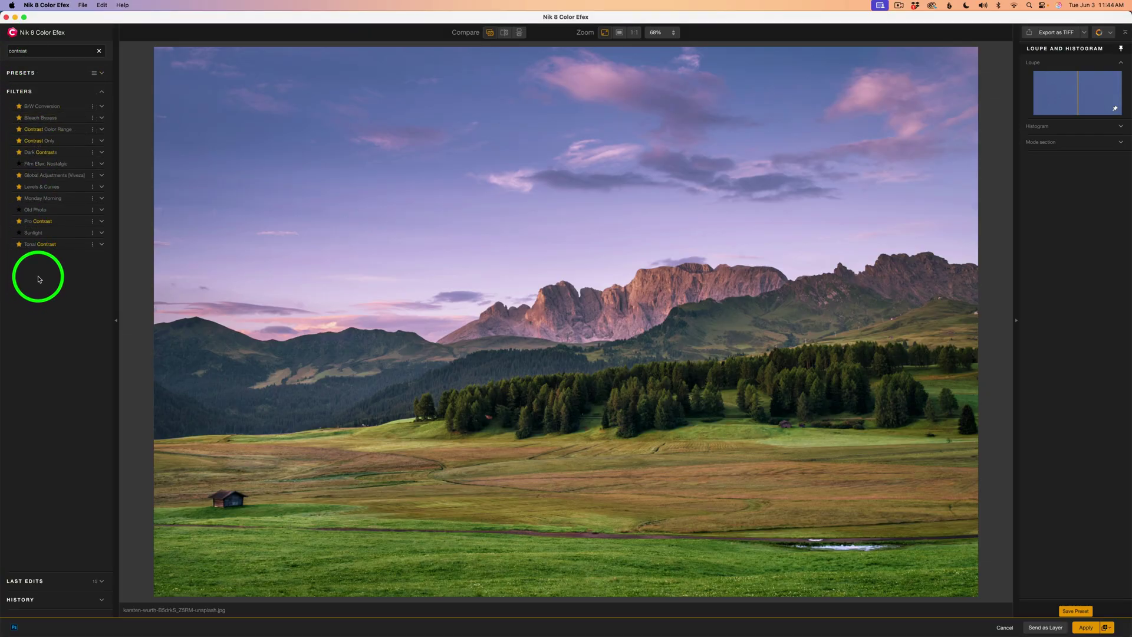
{"action": "left_click", "coordinate": [93, 142]}
{"action": "mouse_move", "coordinate": [107, 155]}
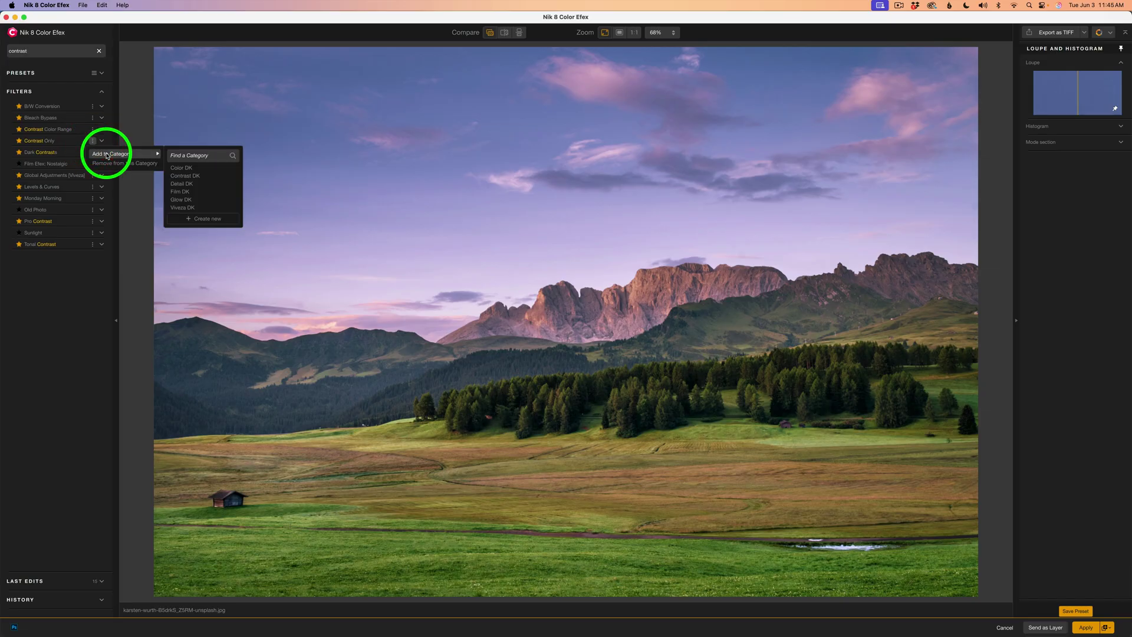
{"action": "left_click", "coordinate": [182, 179]}
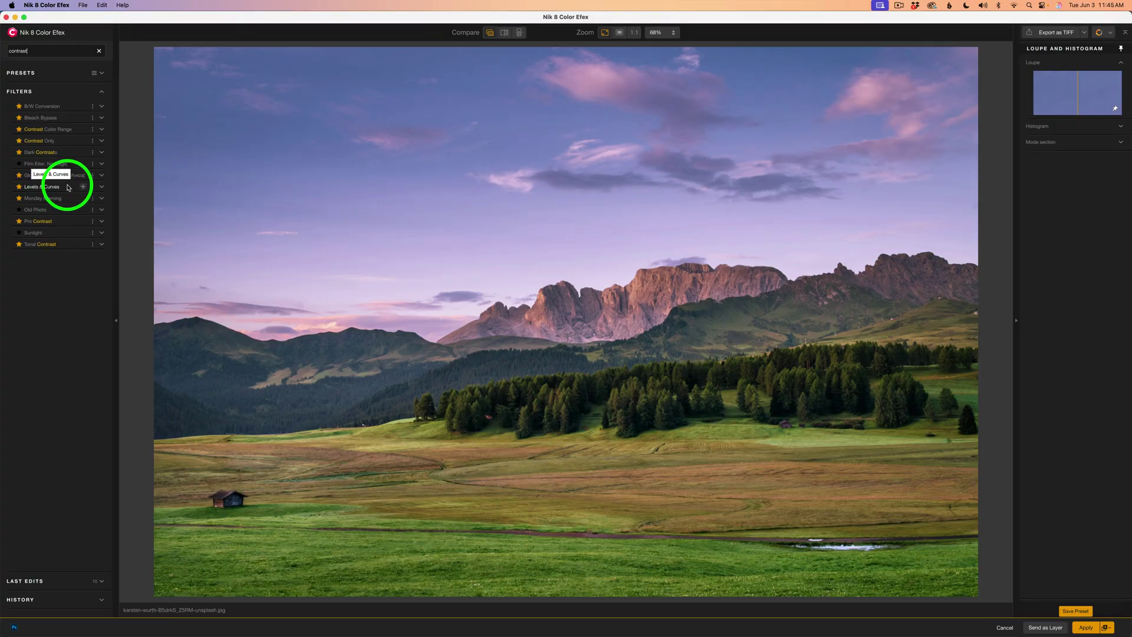
Add the Levels & Curves filter to Contrast DK and clear the filter search
{"action": "left_click", "coordinate": [92, 187]}
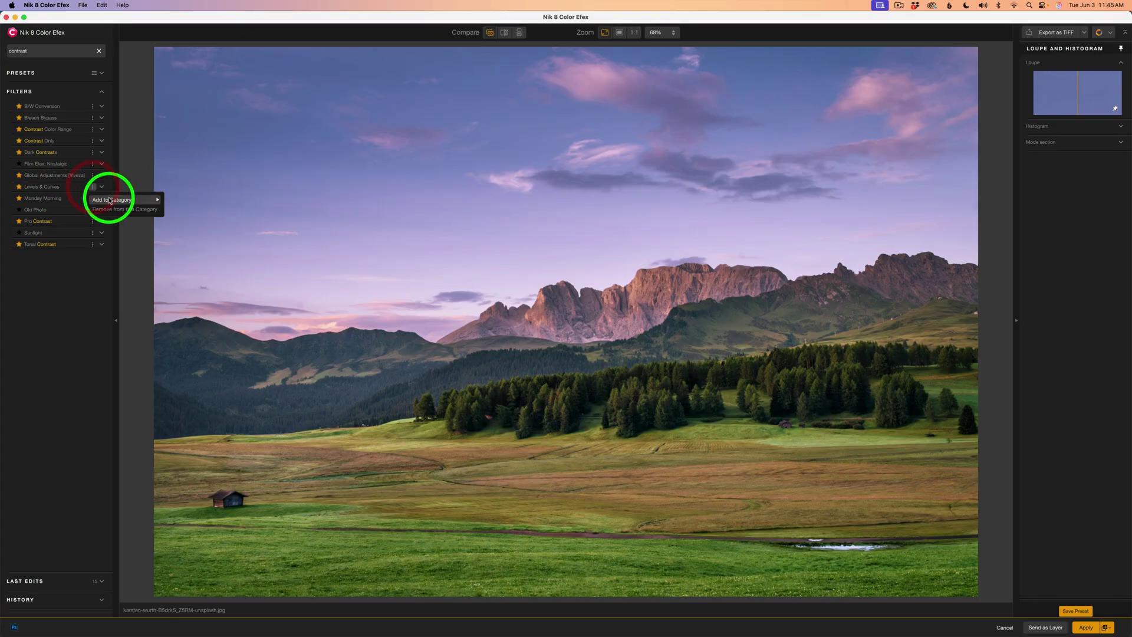
{"action": "mouse_move", "coordinate": [109, 200]}
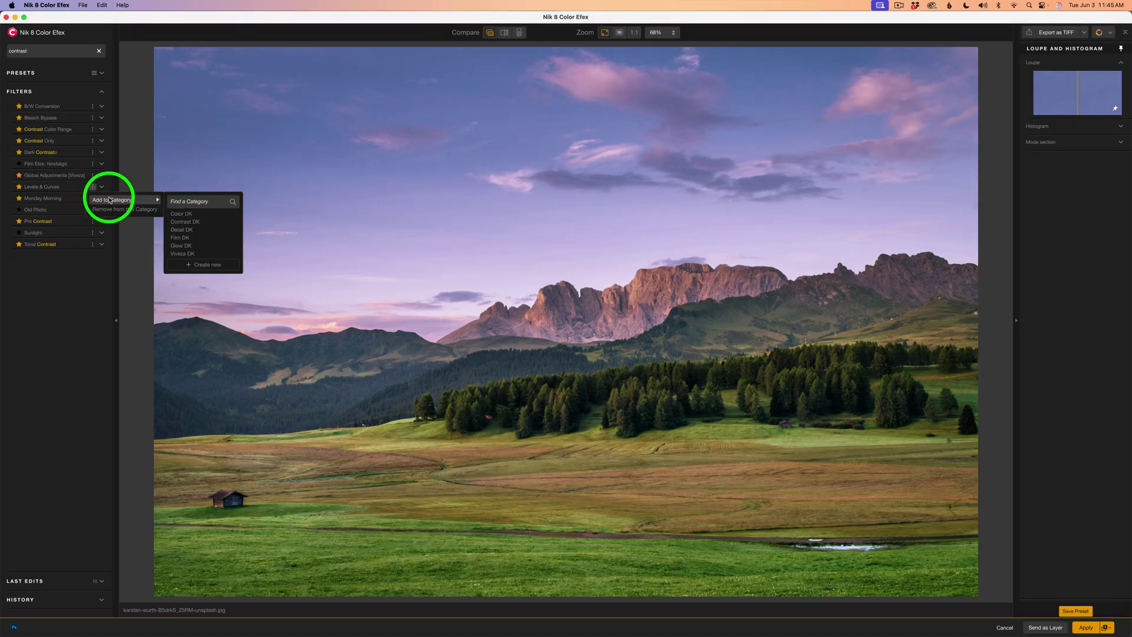
{"action": "left_click", "coordinate": [185, 223]}
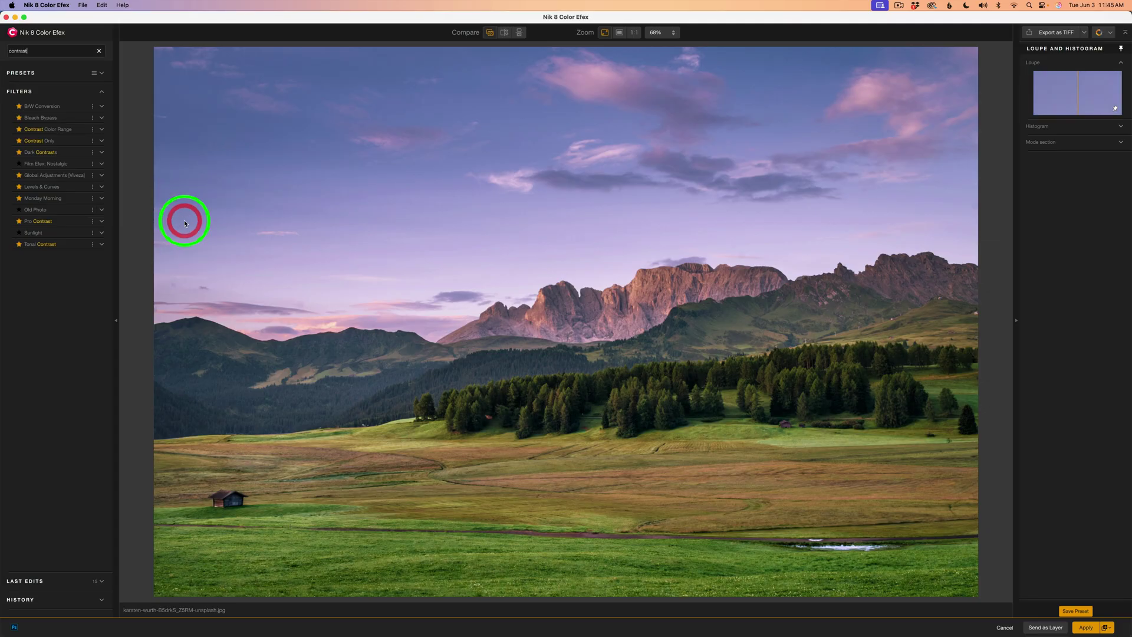
{"action": "left_click", "coordinate": [99, 50]}
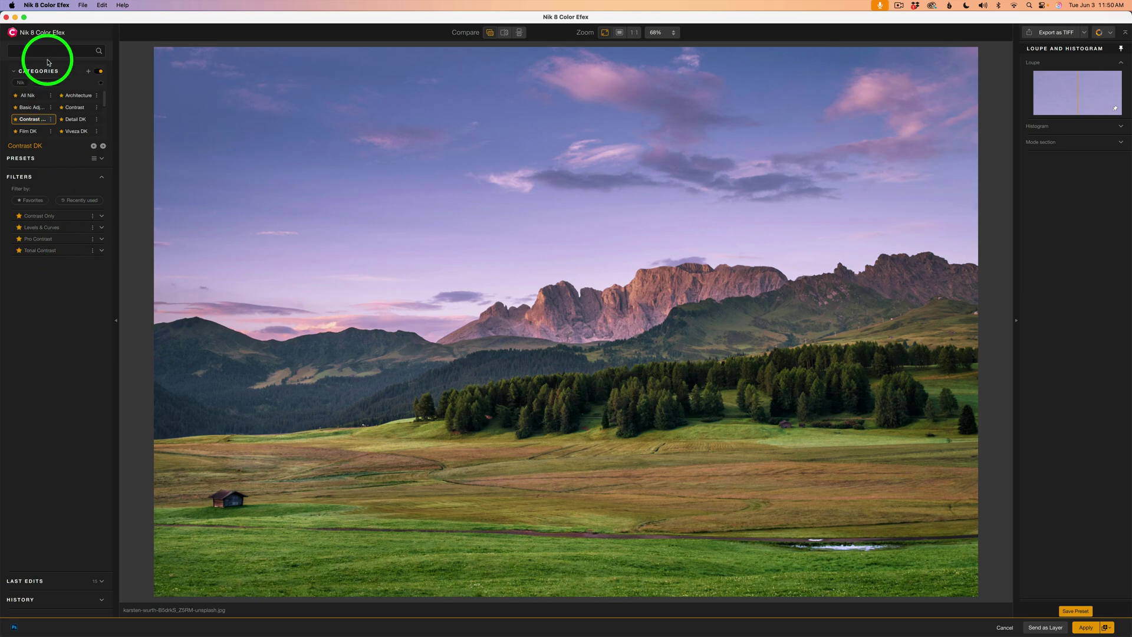
Limit the category list to personal categories, review Detail DK and All Nik, and open Glow DK
{"action": "left_click", "coordinate": [48, 83]}
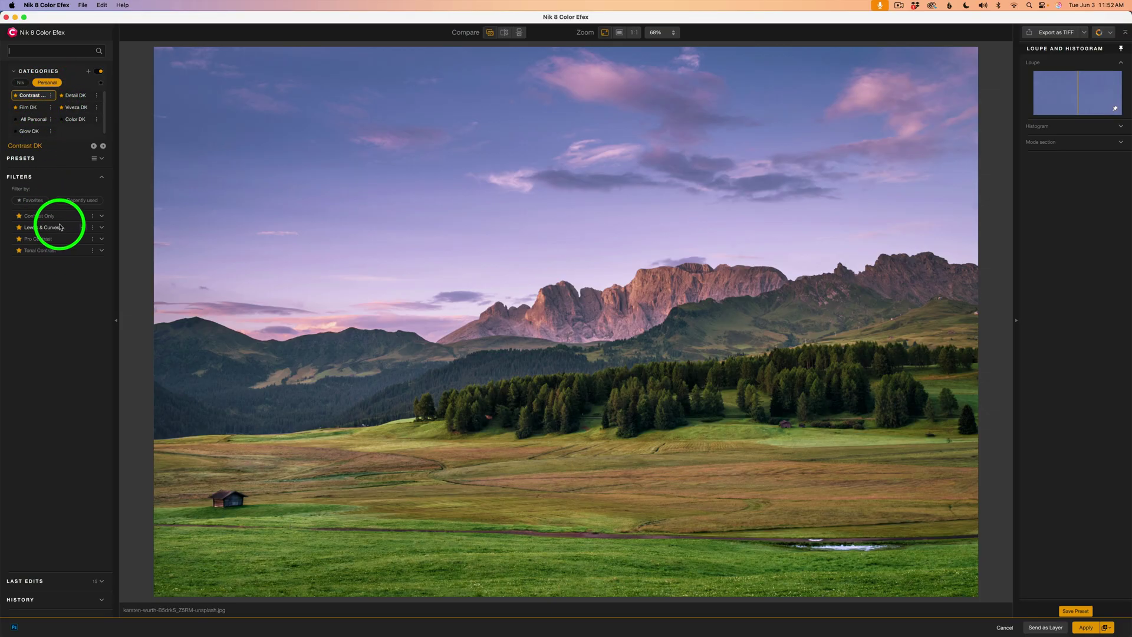
{"action": "left_click", "coordinate": [80, 96]}
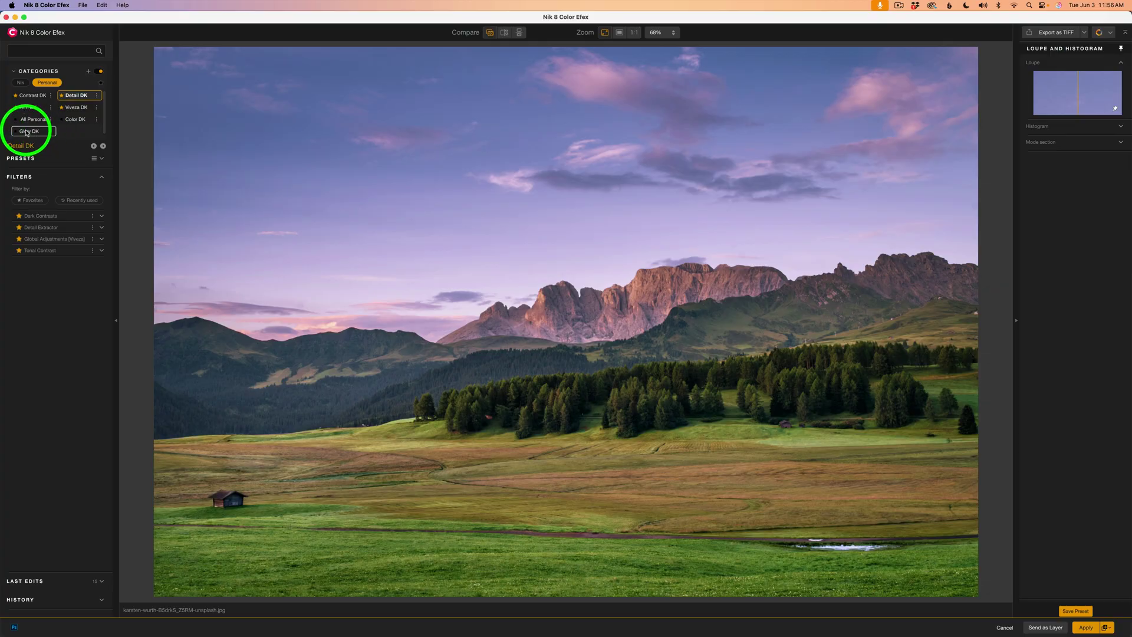
{"action": "left_click", "coordinate": [26, 132]}
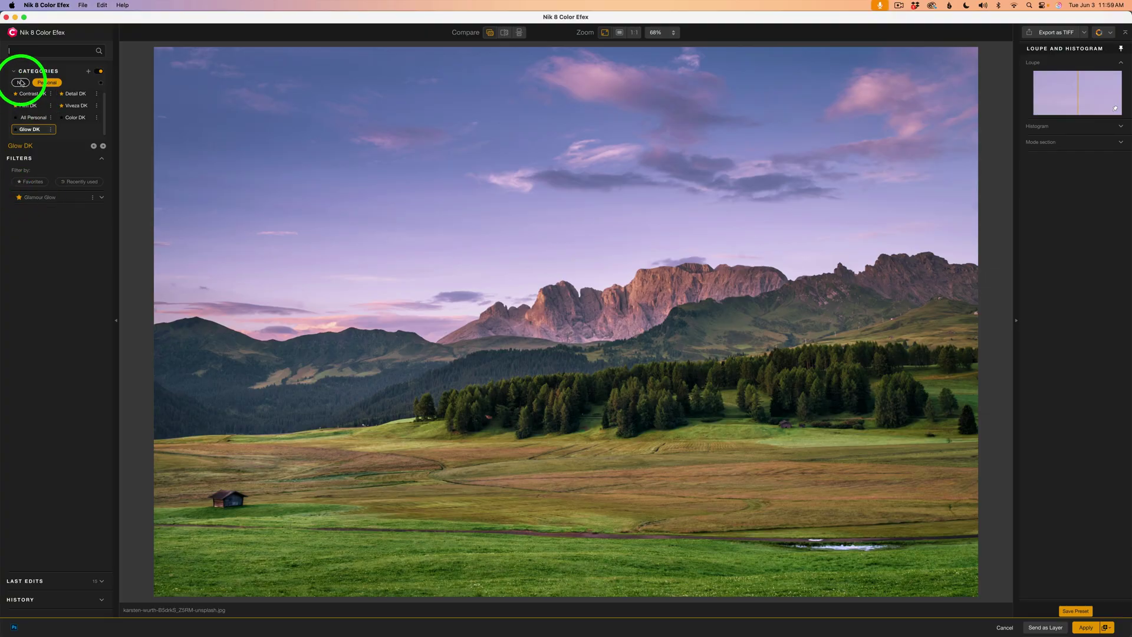
{"action": "left_click", "coordinate": [21, 82]}
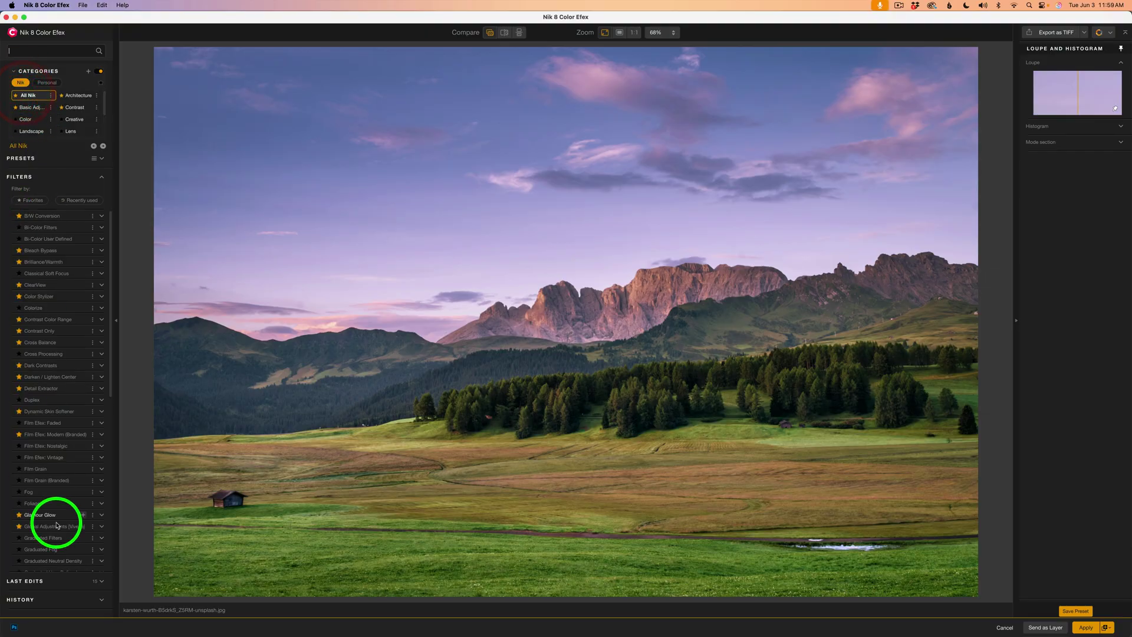
{"action": "left_click", "coordinate": [47, 83]}
{"action": "left_click", "coordinate": [34, 130]}
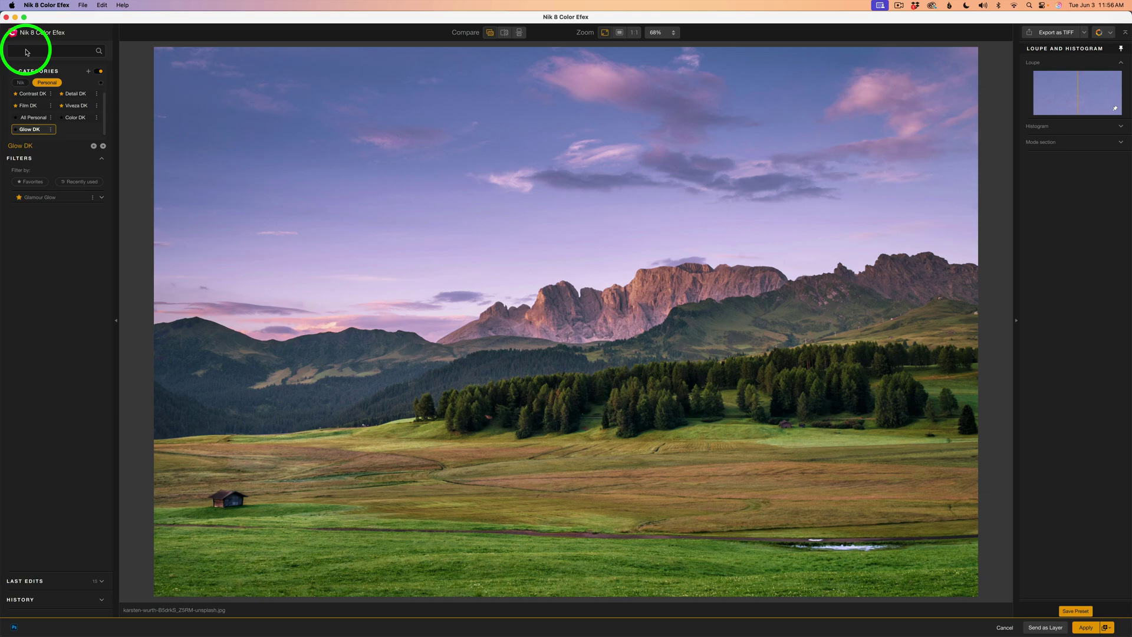
Search the filters for "soft", add the Classical Soft Focus filter to Glow DK, and clear the search
{"action": "left_click", "coordinate": [26, 52]}
{"action": "type", "text": "s"}
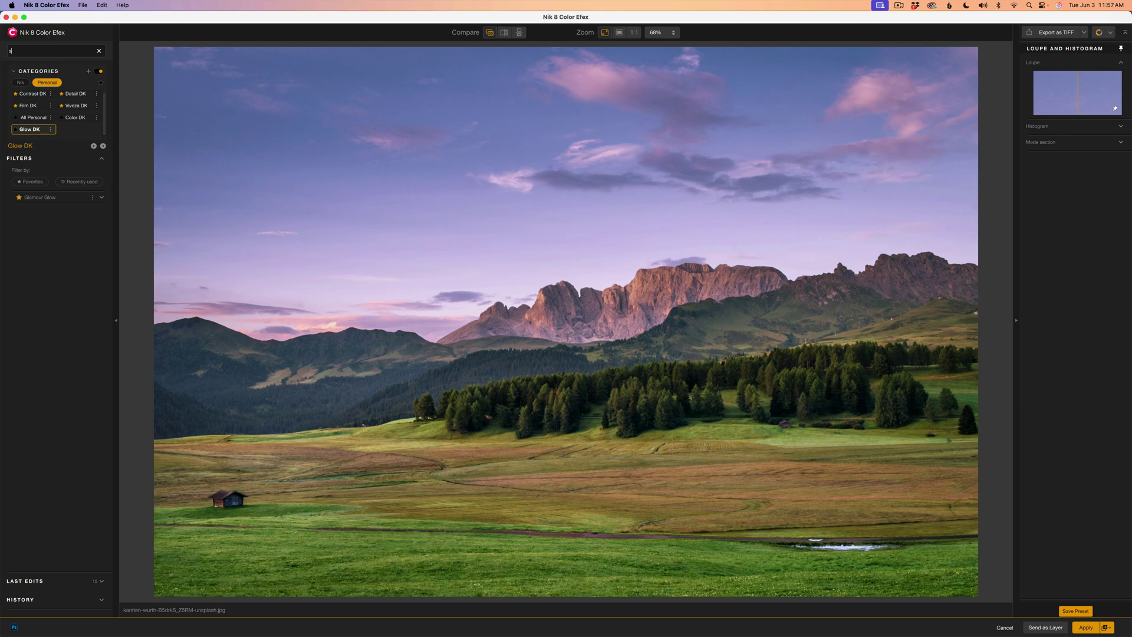
{"action": "type", "text": "oft"}
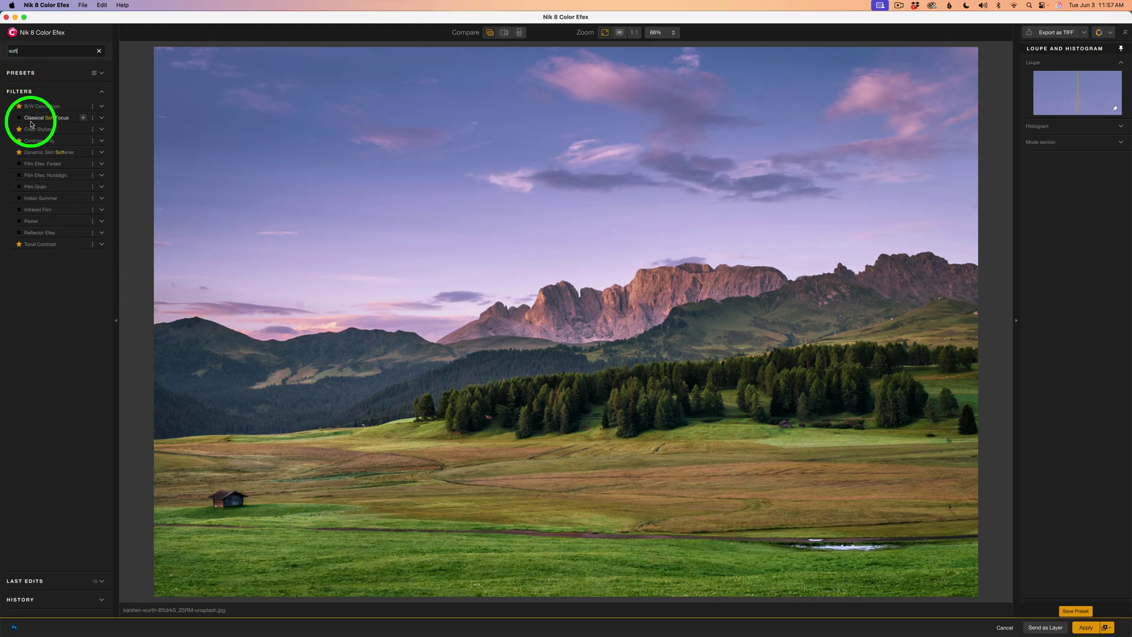
{"action": "left_click", "coordinate": [93, 118]}
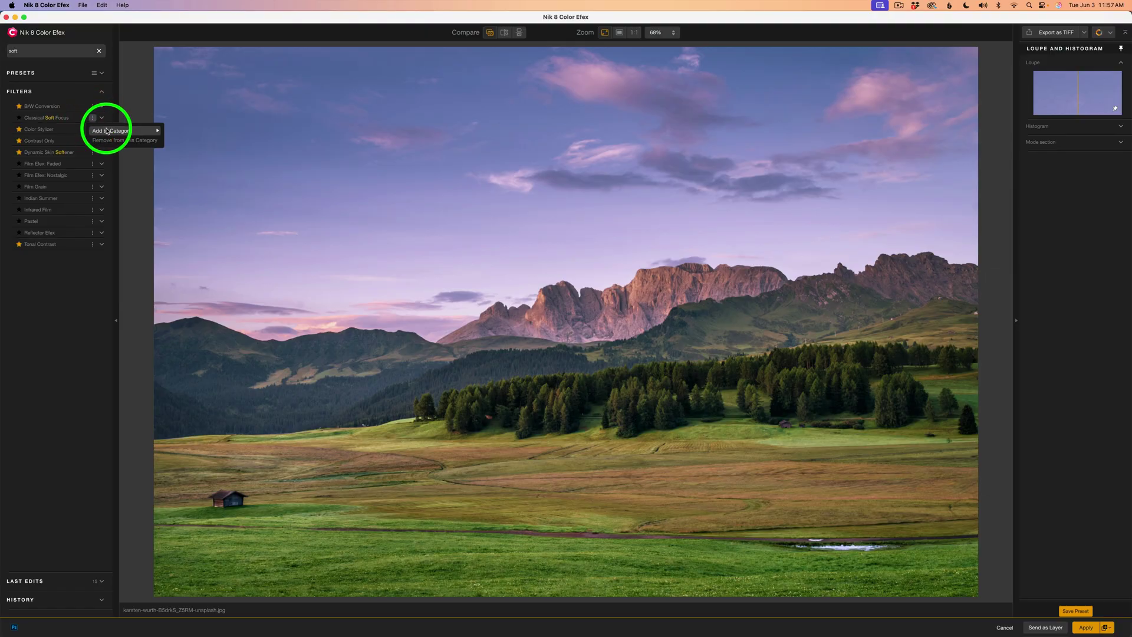
{"action": "mouse_move", "coordinate": [119, 130]}
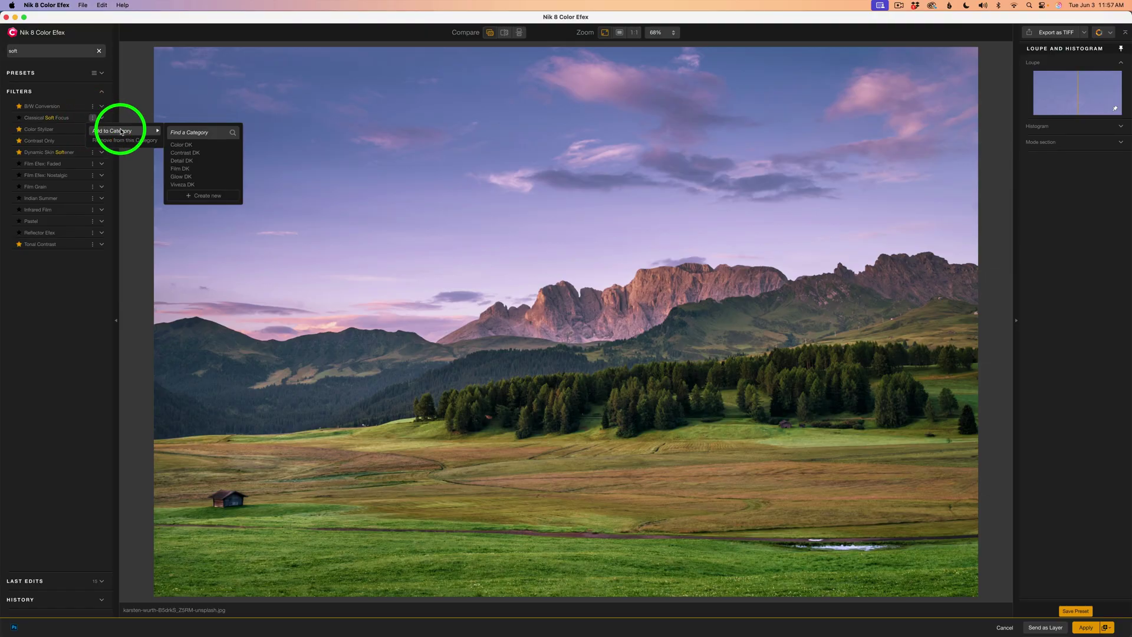
{"action": "left_click", "coordinate": [187, 177]}
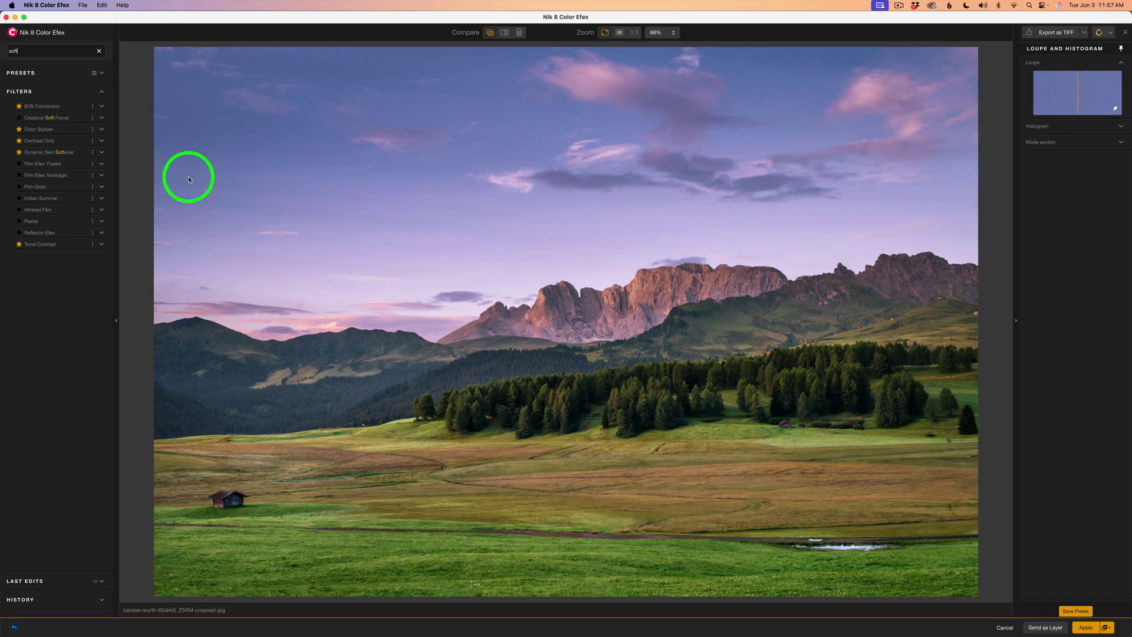
{"action": "left_click", "coordinate": [99, 52]}
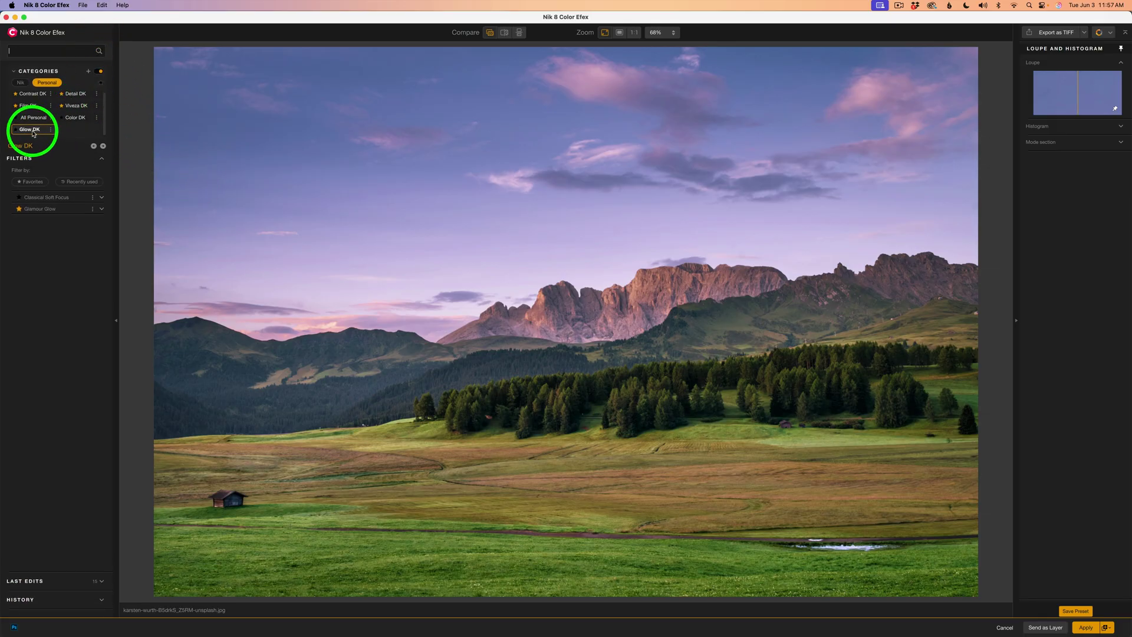
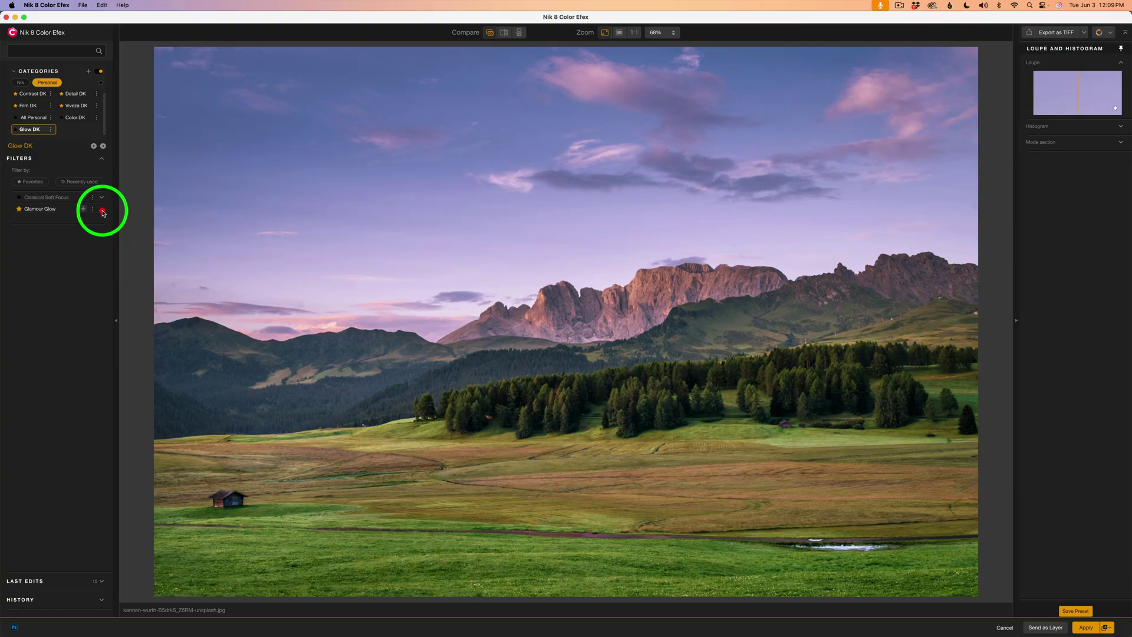
Look through the Glamour Glow variations in Glow DK and show the presets stored in Detail DK
{"action": "left_click", "coordinate": [102, 210]}
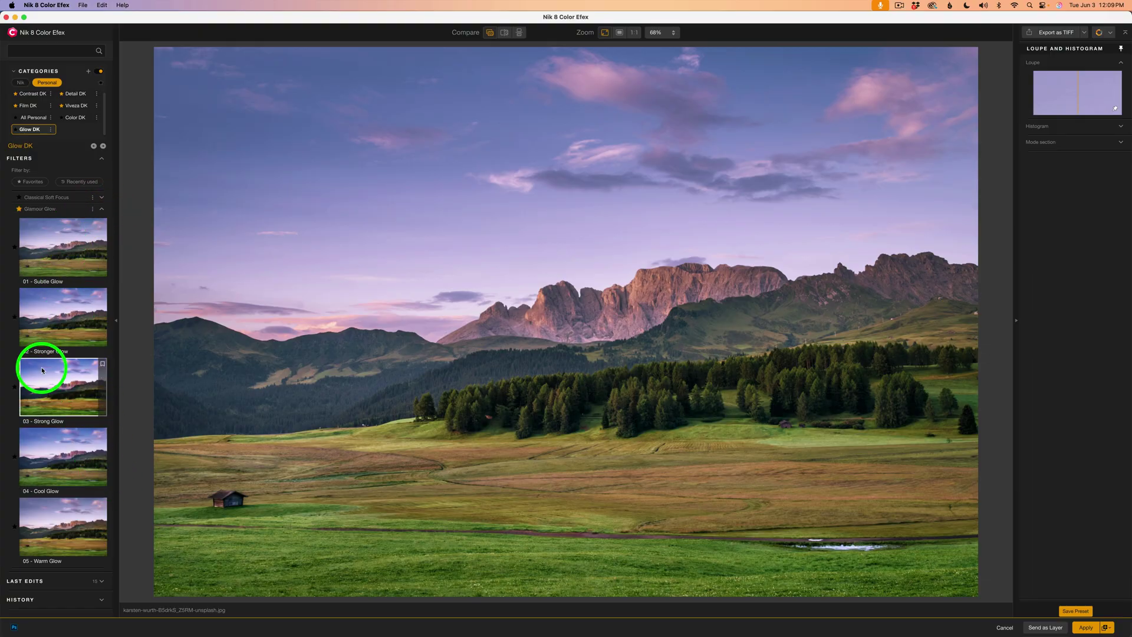
{"action": "left_click", "coordinate": [101, 210]}
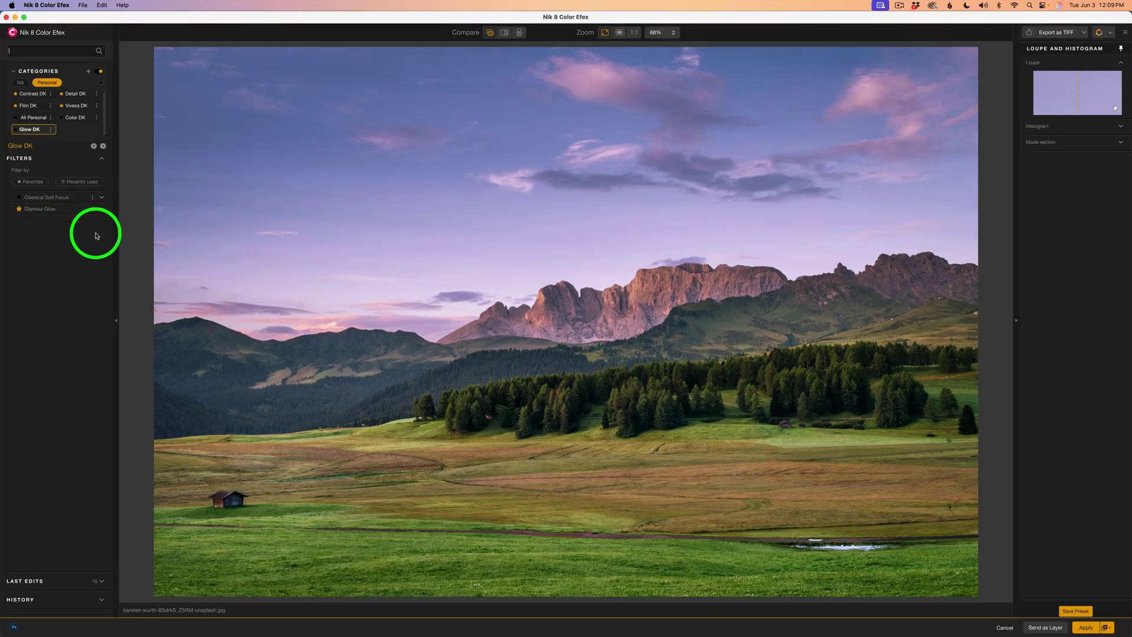
{"action": "left_click", "coordinate": [77, 94]}
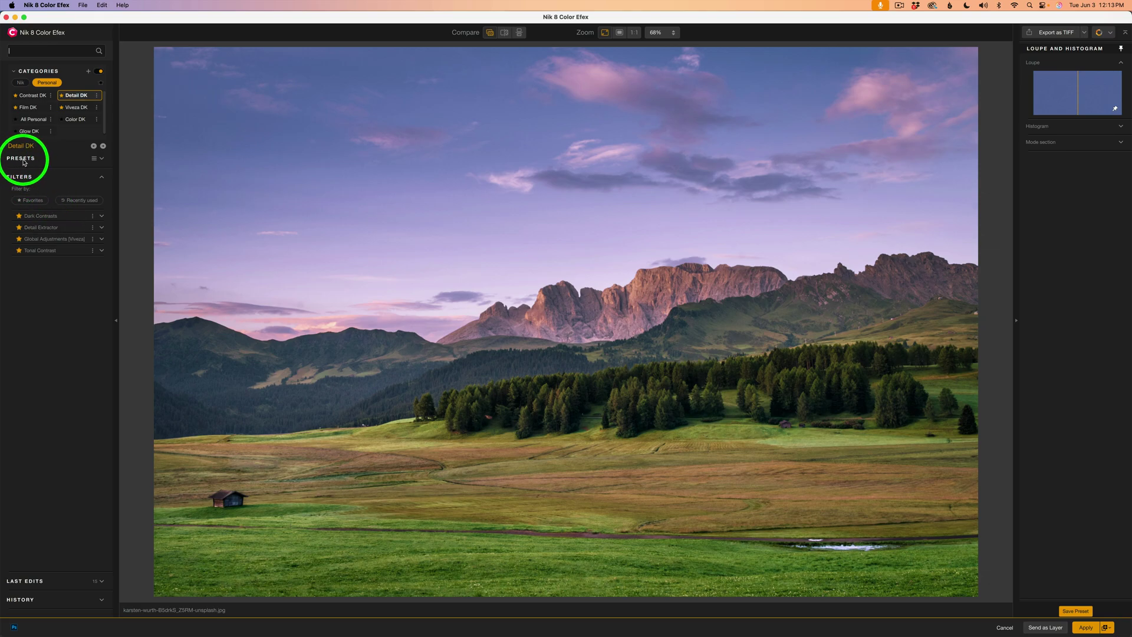
{"action": "left_click", "coordinate": [101, 159]}
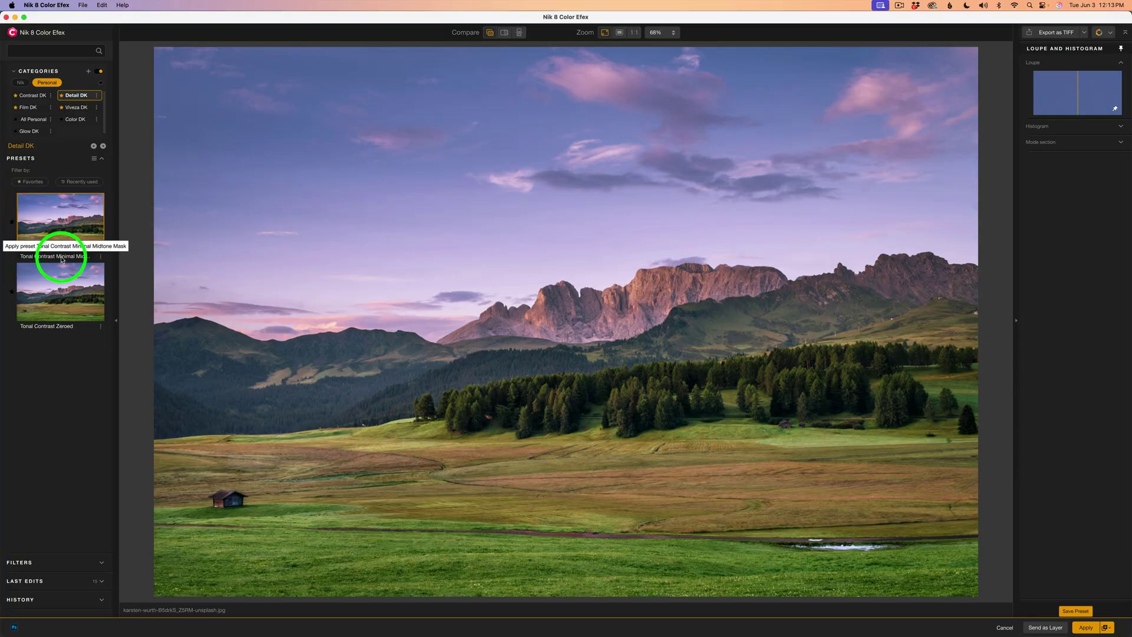
Try the Tonal Contrast Zeroed preset on the photo and remove the Tonal Contrast filter it adds
{"action": "mouse_move", "coordinate": [57, 301]}
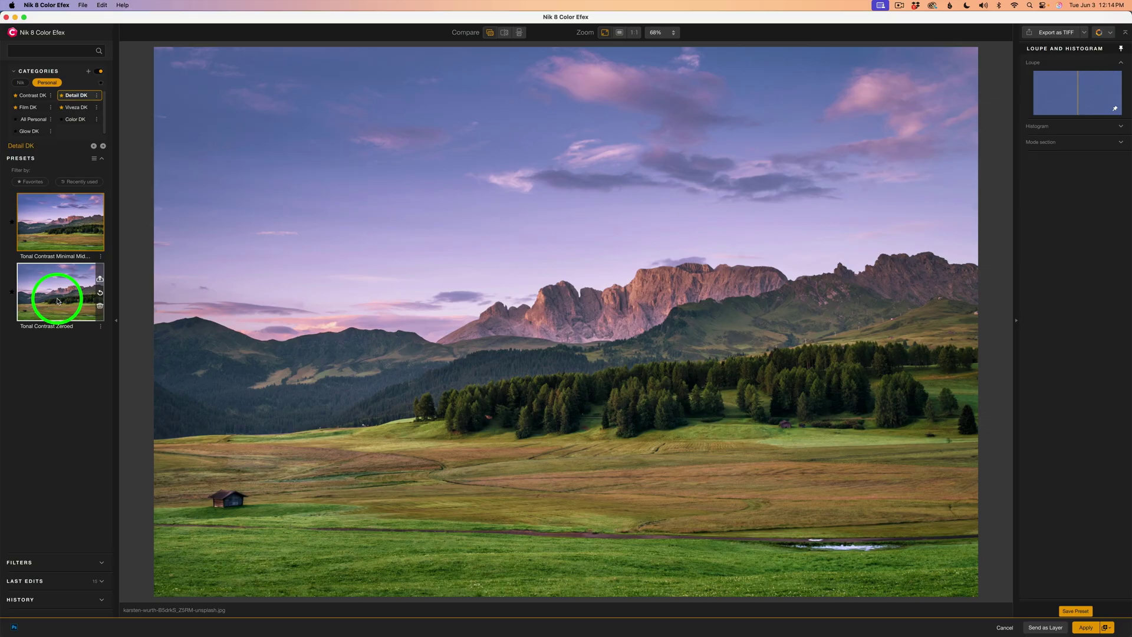
{"action": "left_click", "coordinate": [57, 301]}
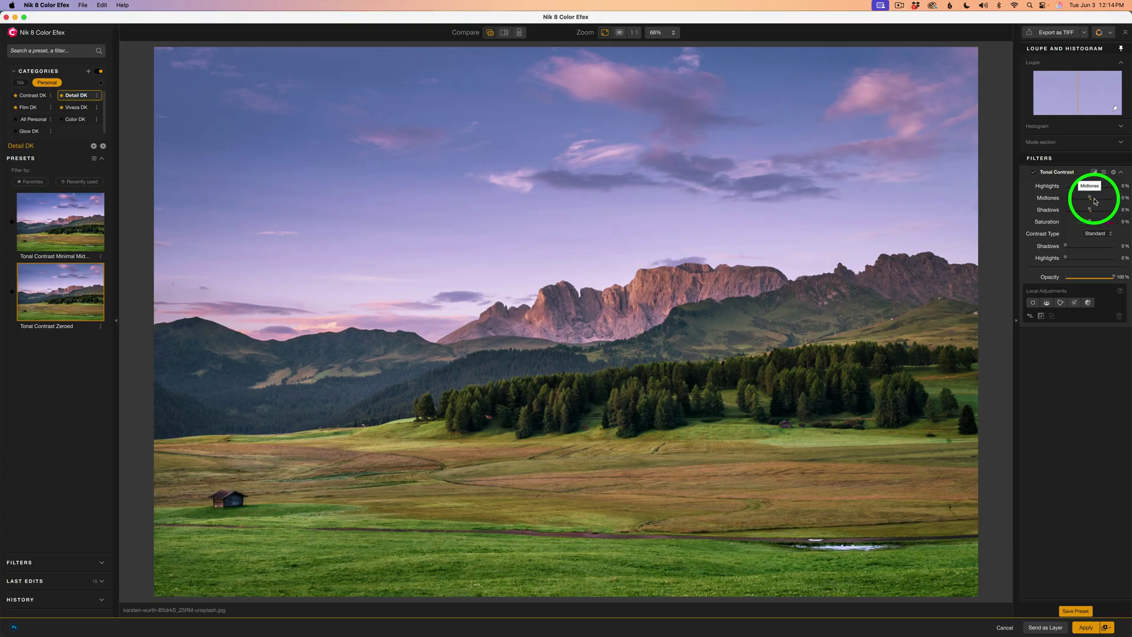
{"action": "left_click", "coordinate": [1114, 173]}
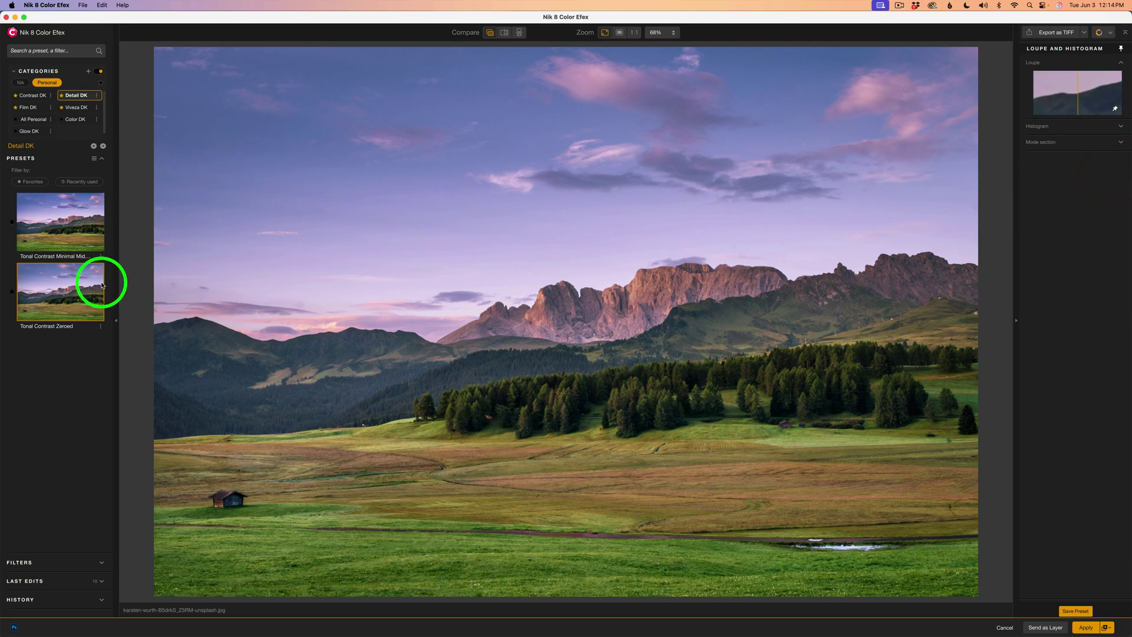
Inspect the category options of the Tonal Contrast Minimal Midtone Mask preset in Detail DK
{"action": "mouse_move", "coordinate": [101, 304]}
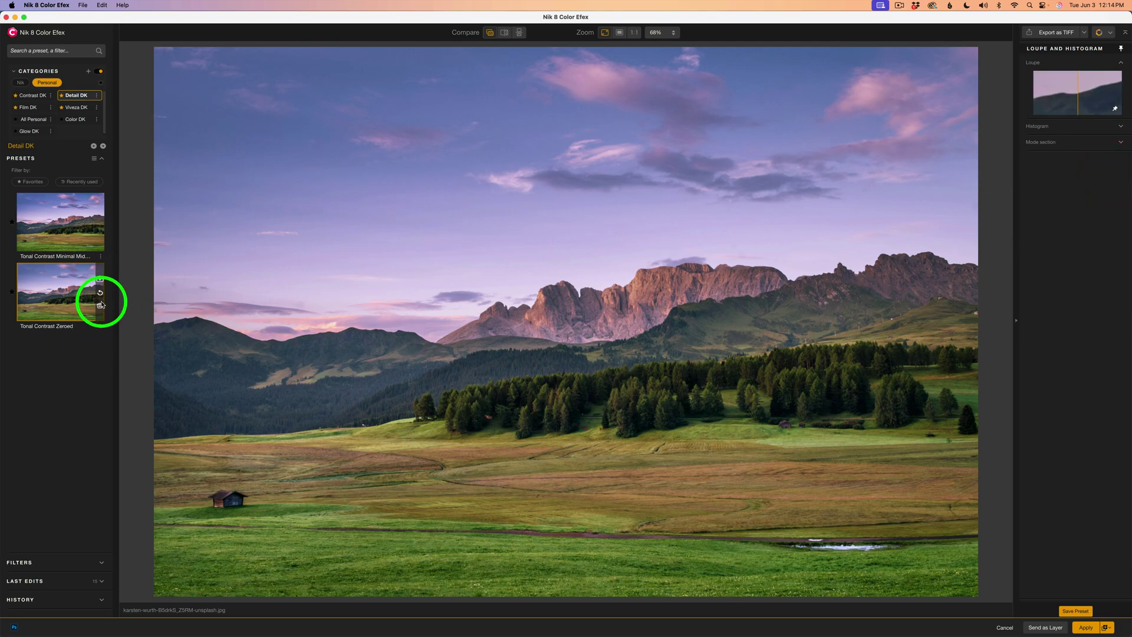
{"action": "left_click", "coordinate": [100, 258]}
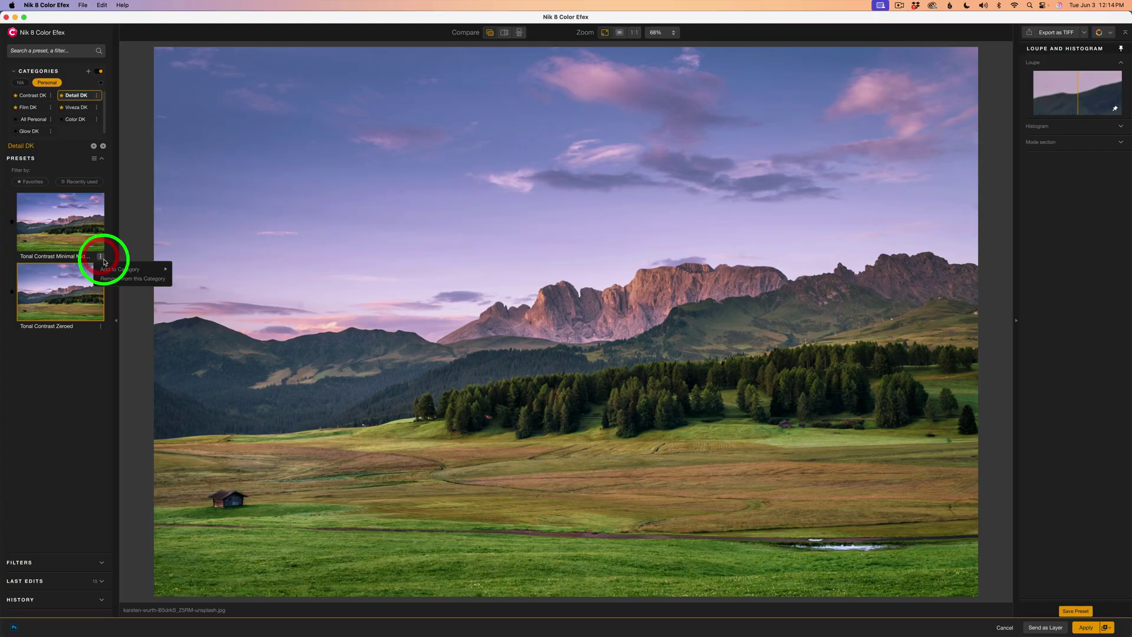
{"action": "mouse_move", "coordinate": [118, 268]}
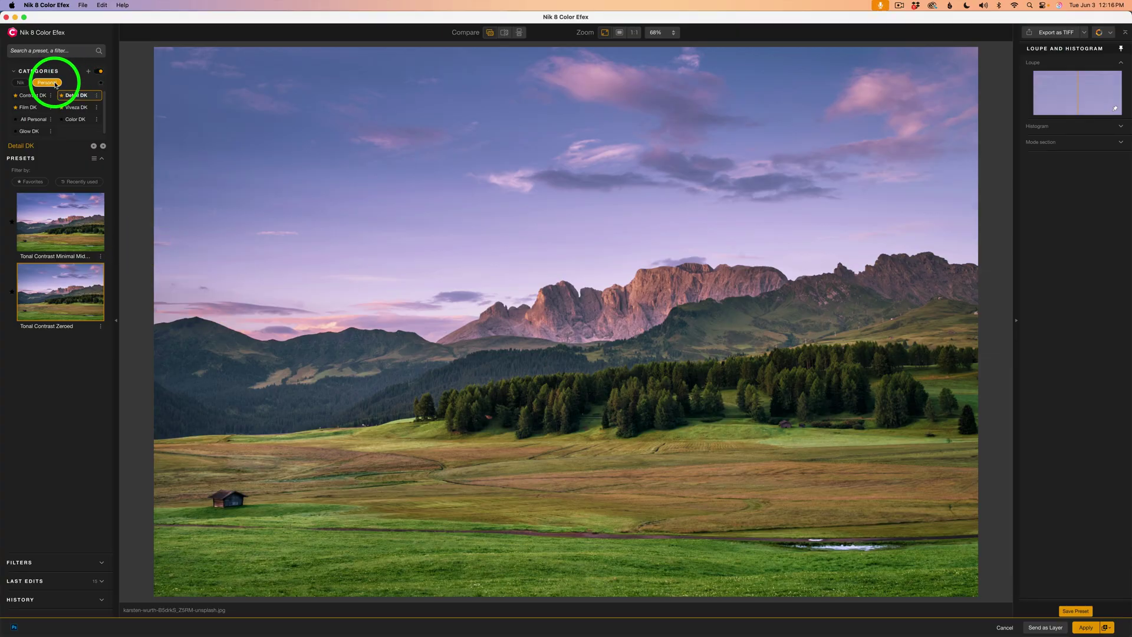
Limit the category list to Nik categories and examine the filters and presets in the Contrast category
{"action": "left_click", "coordinate": [20, 83]}
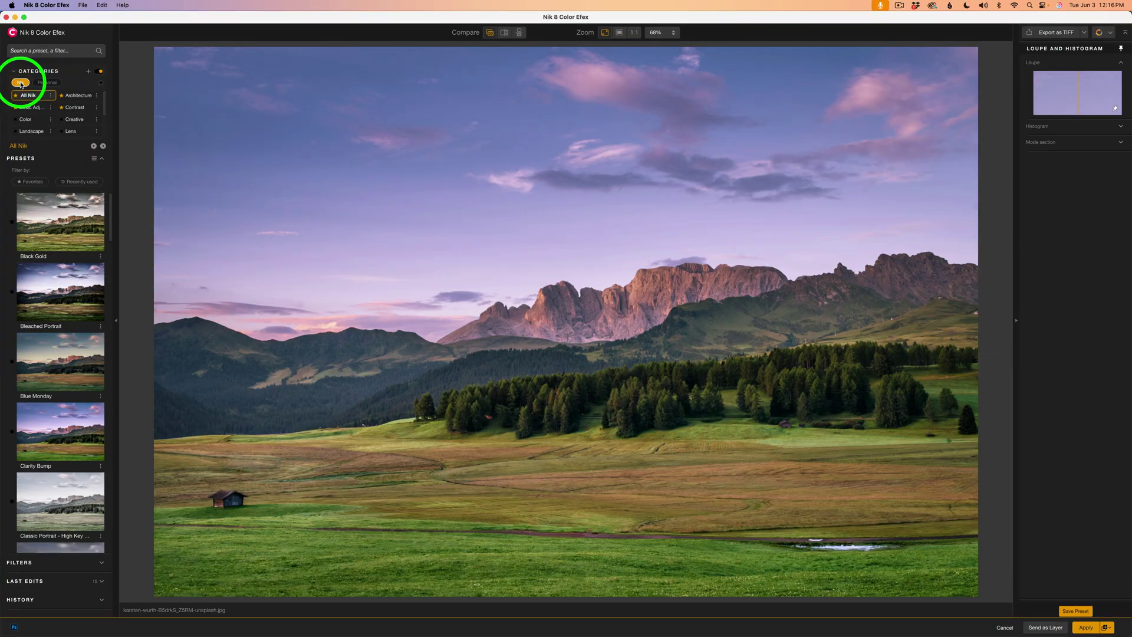
{"action": "left_click", "coordinate": [78, 108]}
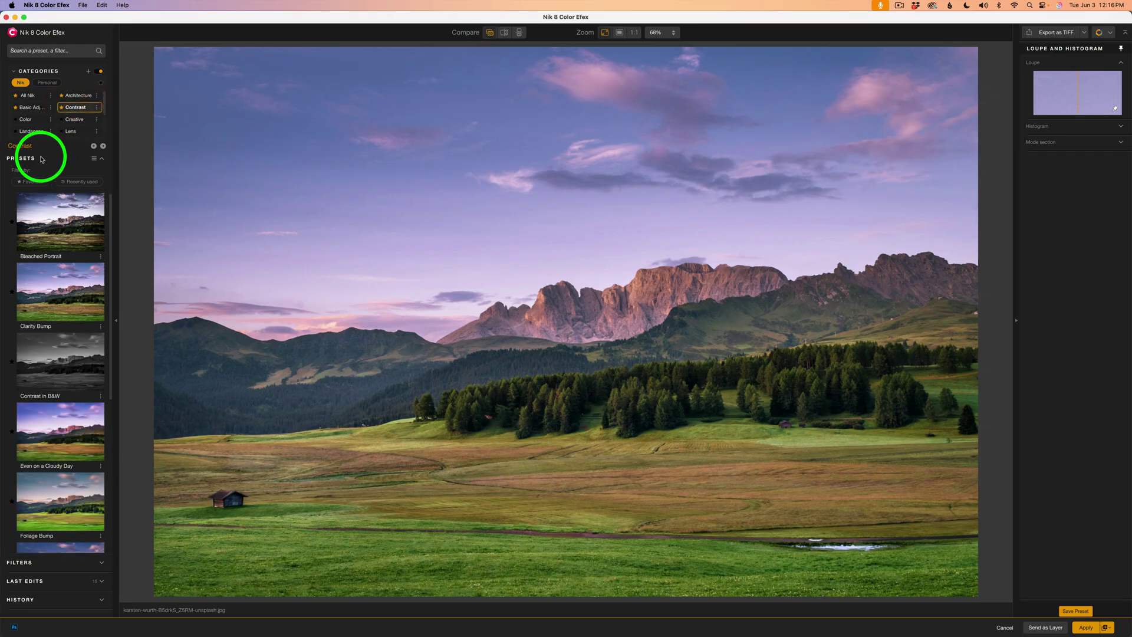
{"action": "left_click", "coordinate": [50, 560]}
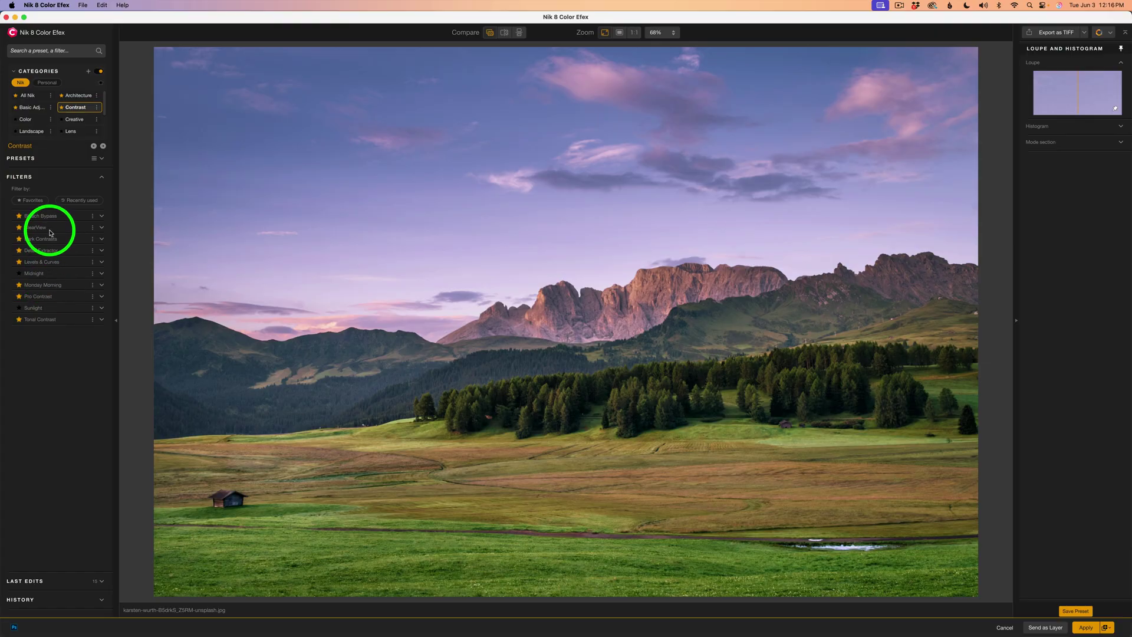
{"action": "left_click", "coordinate": [31, 159]}
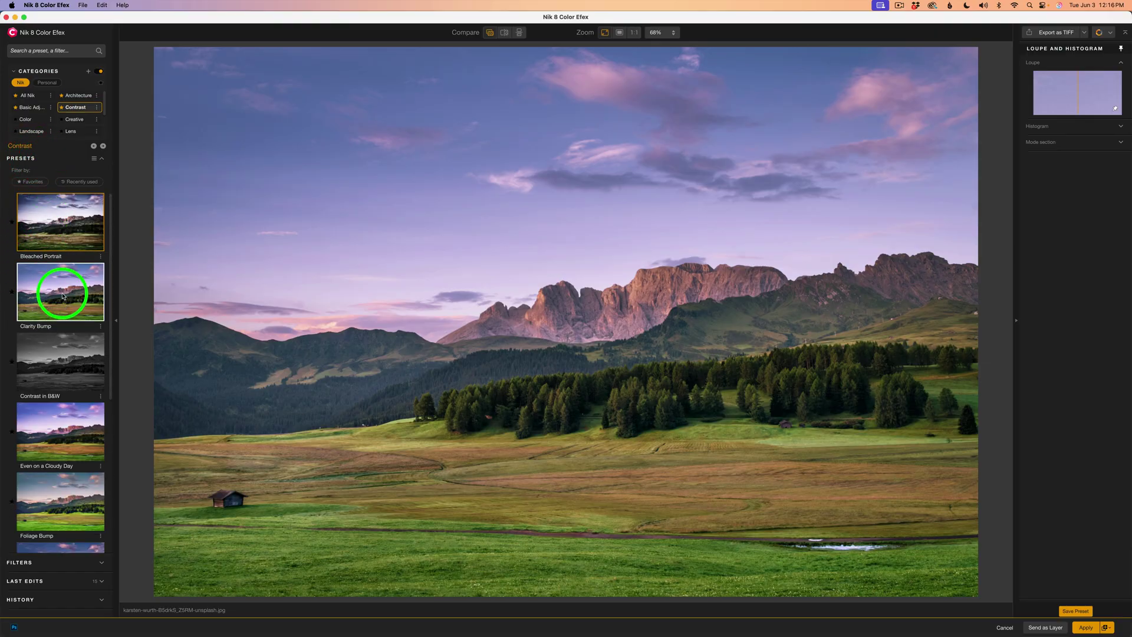
{"action": "scroll", "coordinate": [68, 329], "scroll_direction": "down", "scroll_amount": 1}
{"action": "scroll", "coordinate": [68, 329], "scroll_direction": "up", "scroll_amount": 1}
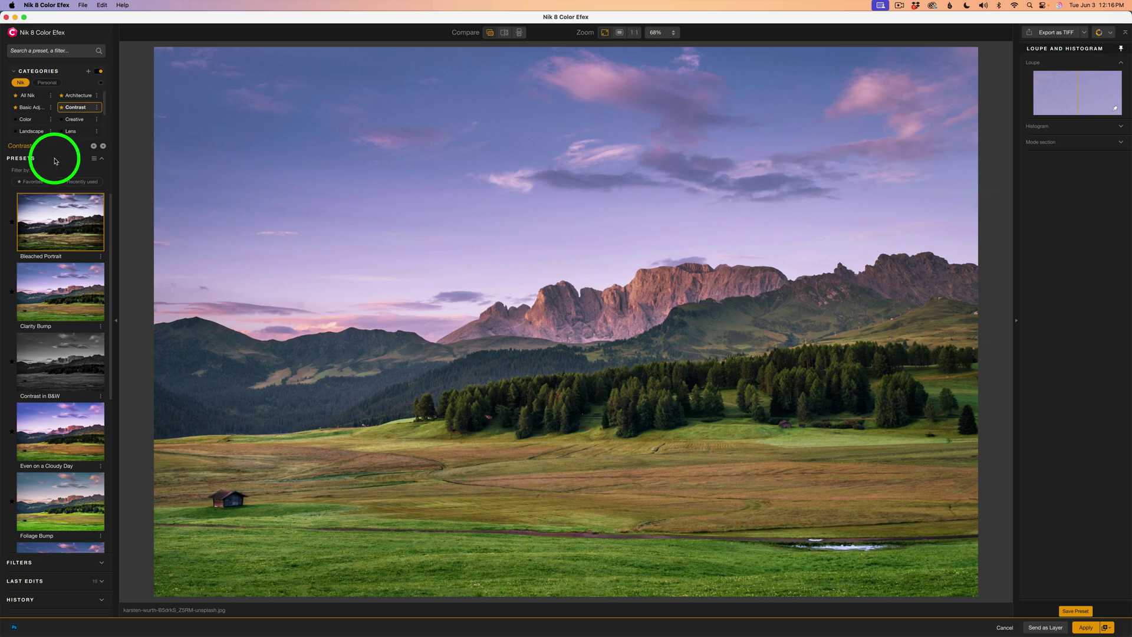
Check which personal categories the Clarity Bump preset can be added to and close the list without choosing one
{"action": "left_click", "coordinate": [101, 328]}
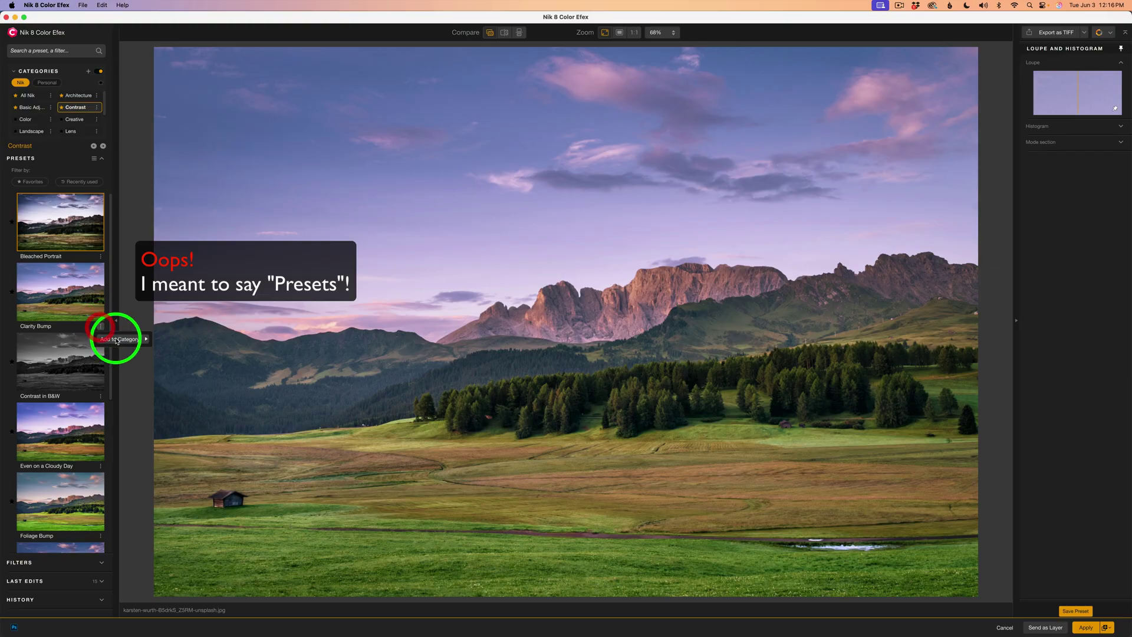
{"action": "mouse_move", "coordinate": [118, 340]}
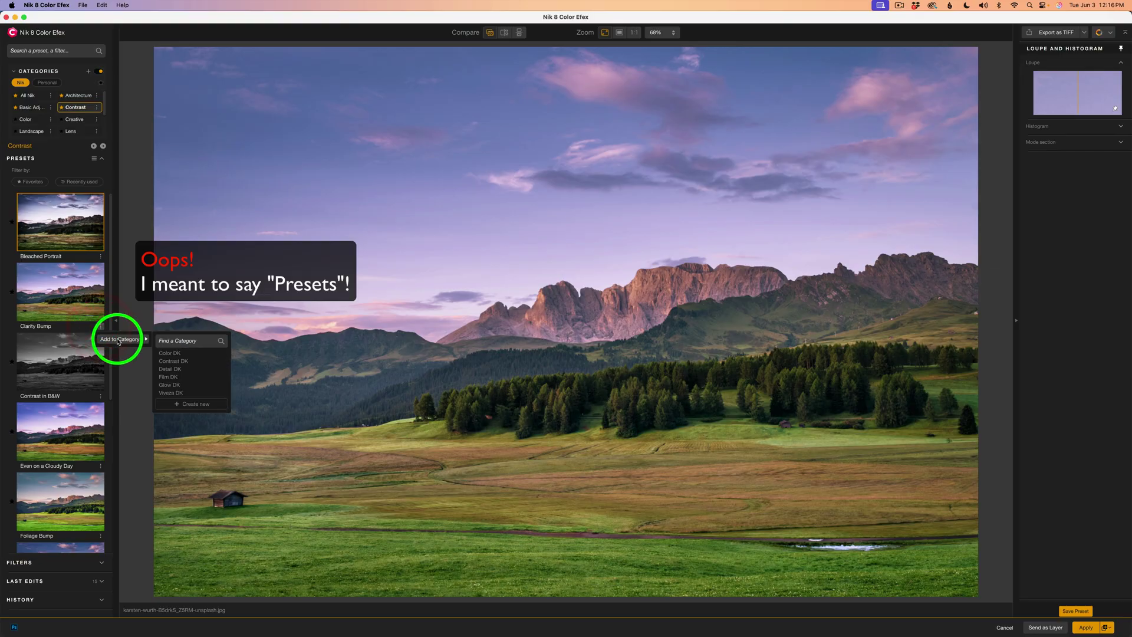
{"action": "left_click", "coordinate": [137, 293]}
{"action": "left_click", "coordinate": [137, 294]}
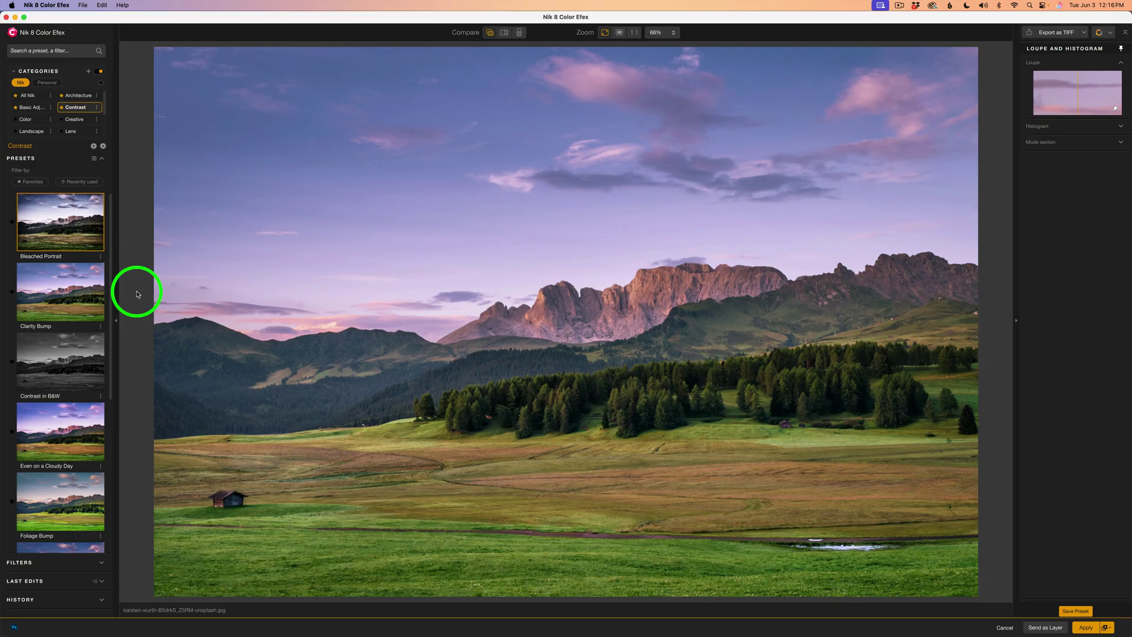
Show the filters section and remove the Nik and Personal restriction to list all categories together
{"action": "left_click", "coordinate": [31, 563]}
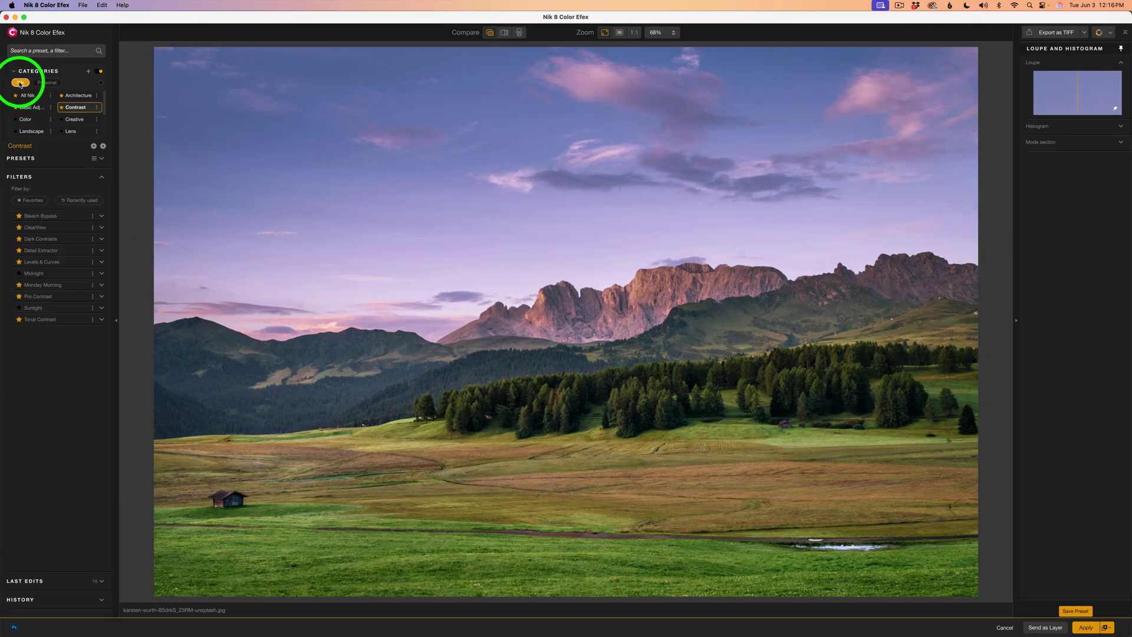
{"action": "left_click", "coordinate": [45, 84]}
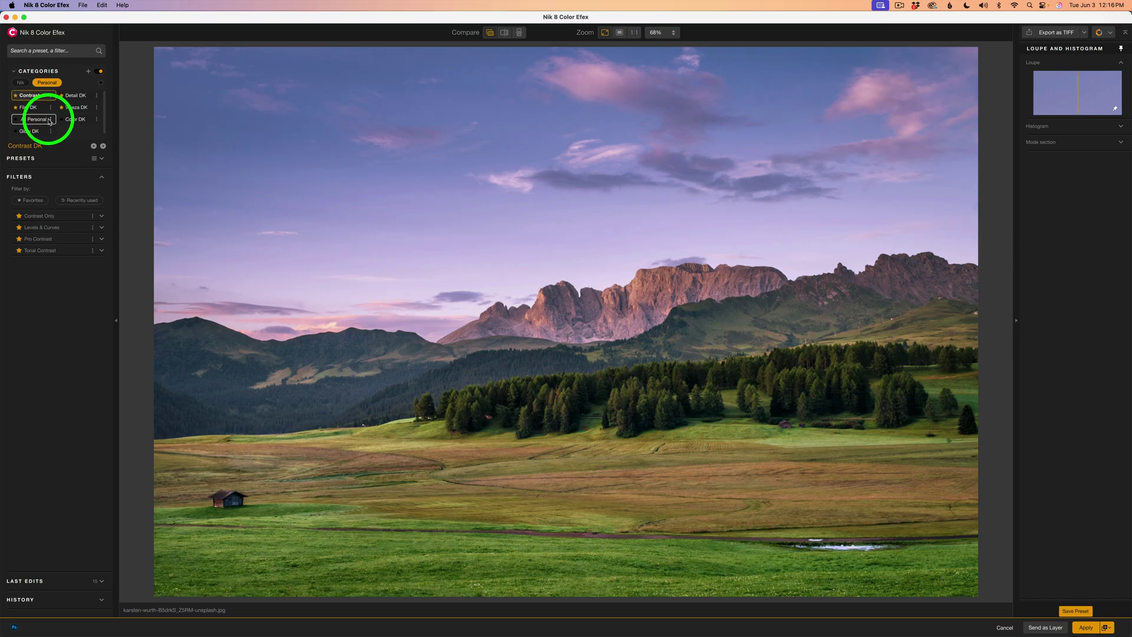
{"action": "left_click", "coordinate": [47, 84]}
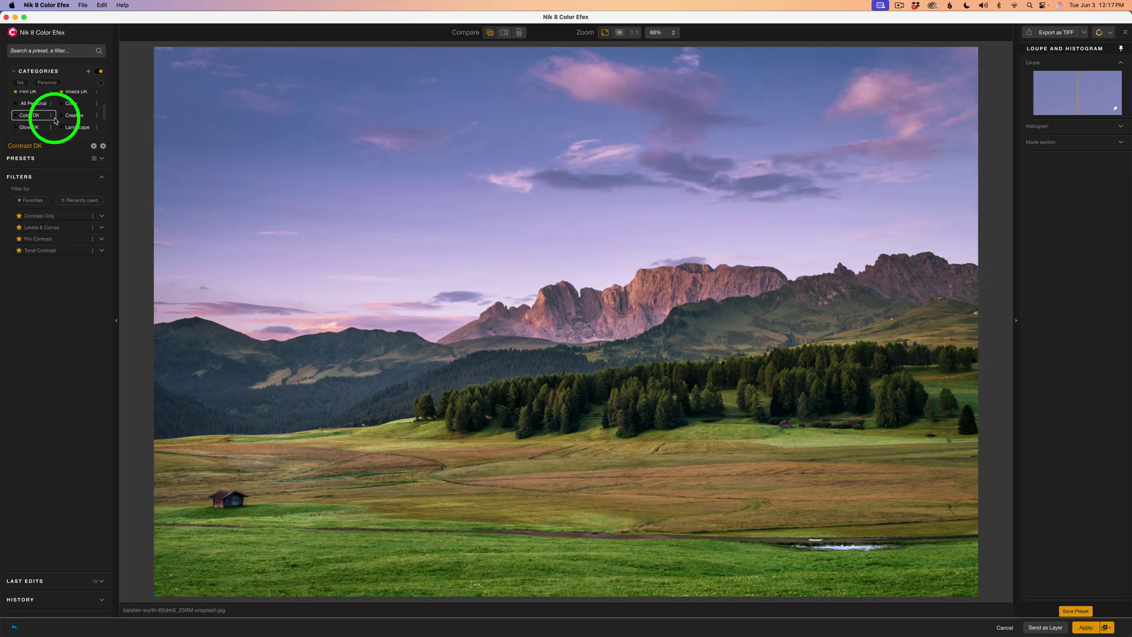
{"action": "scroll", "coordinate": [55, 120], "scroll_direction": "down", "scroll_amount": 5}
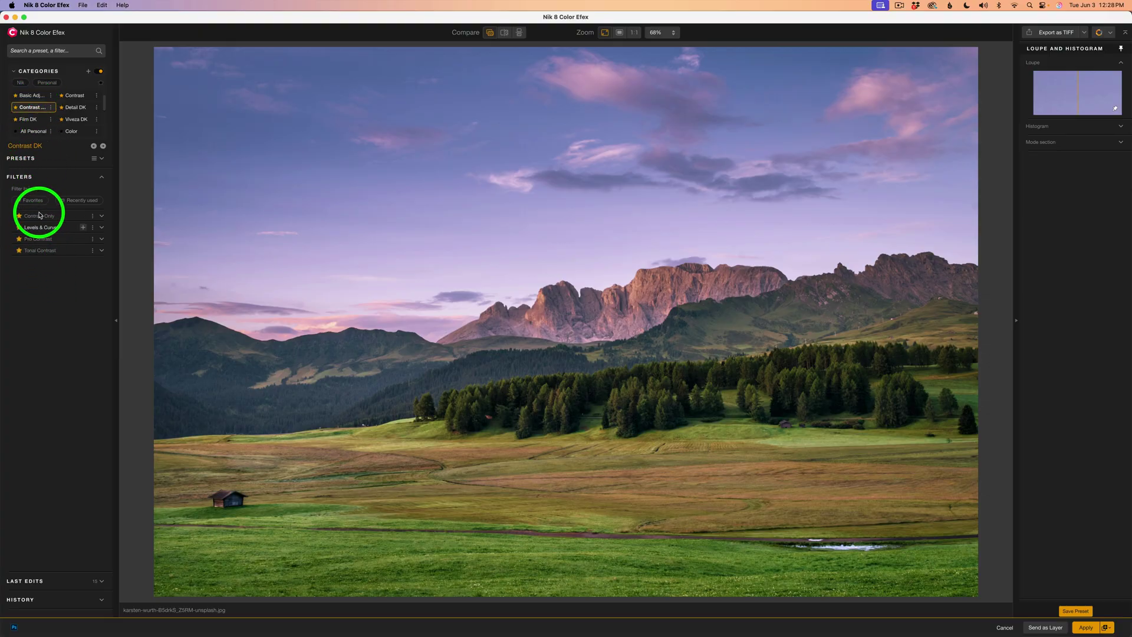
Step forward through the categories from Contrast DK to All Personal and back to Contrast DK
{"action": "left_click", "coordinate": [103, 146]}
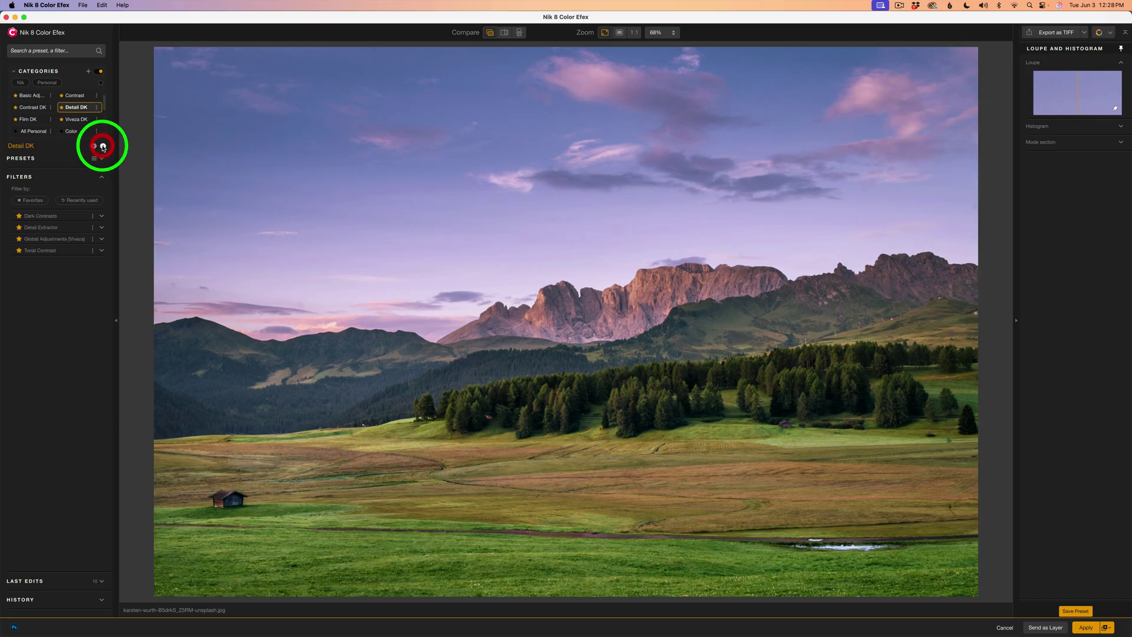
{"action": "left_click", "coordinate": [103, 146]}
{"action": "left_click", "coordinate": [103, 146]}
{"action": "left_click", "coordinate": [102, 146]}
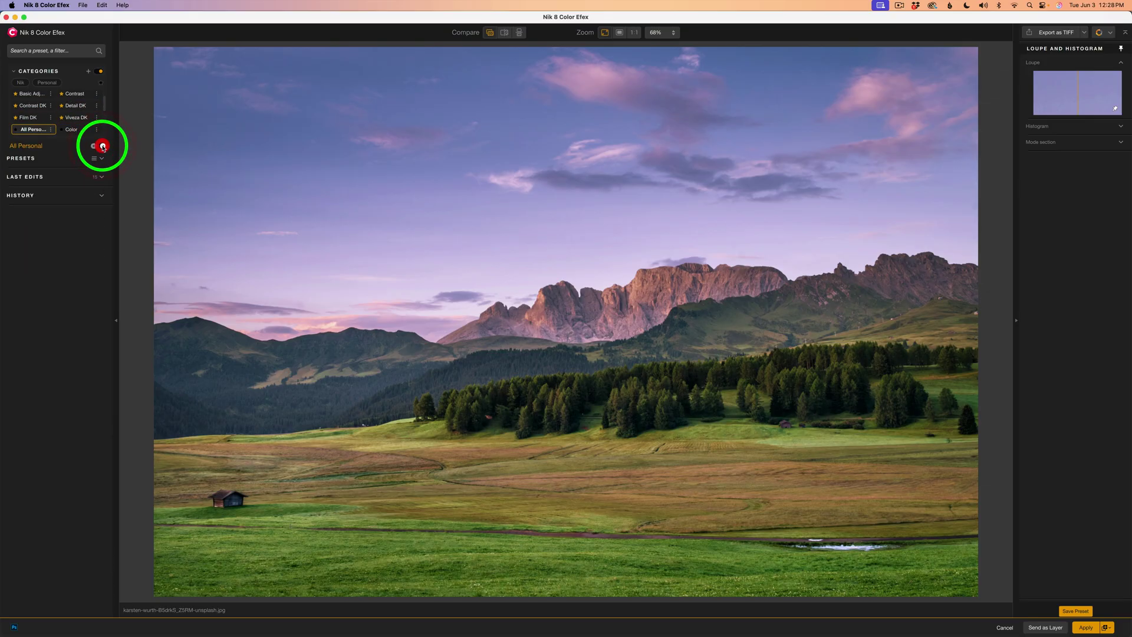
{"action": "left_click", "coordinate": [94, 146]}
{"action": "left_click", "coordinate": [94, 146]}
{"action": "left_click", "coordinate": [94, 146]}
{"action": "left_click", "coordinate": [93, 146]}
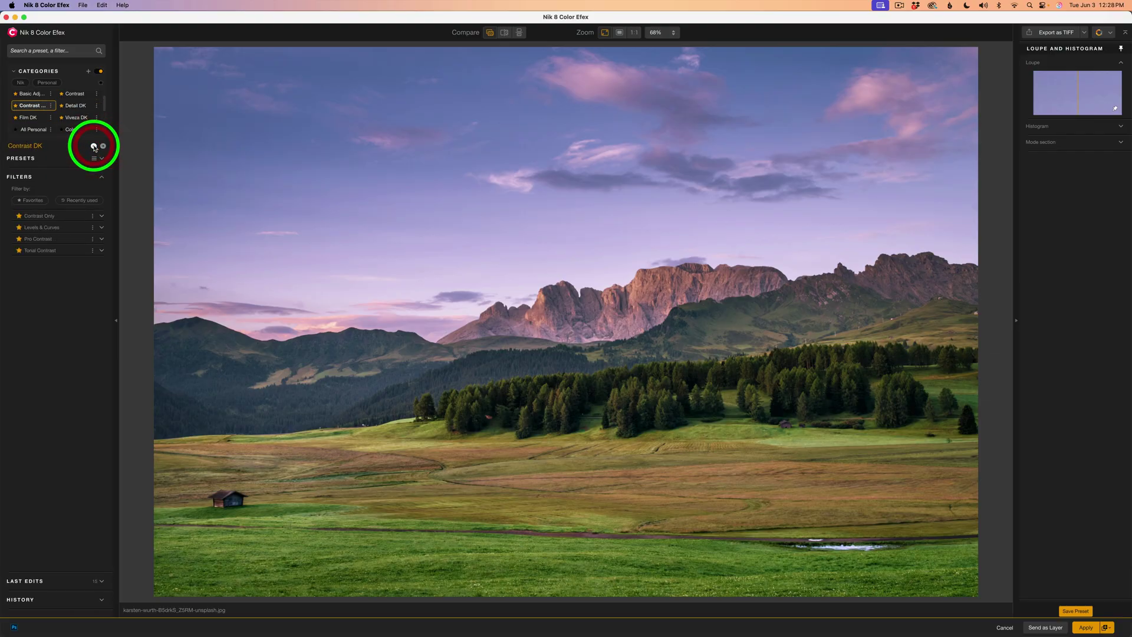